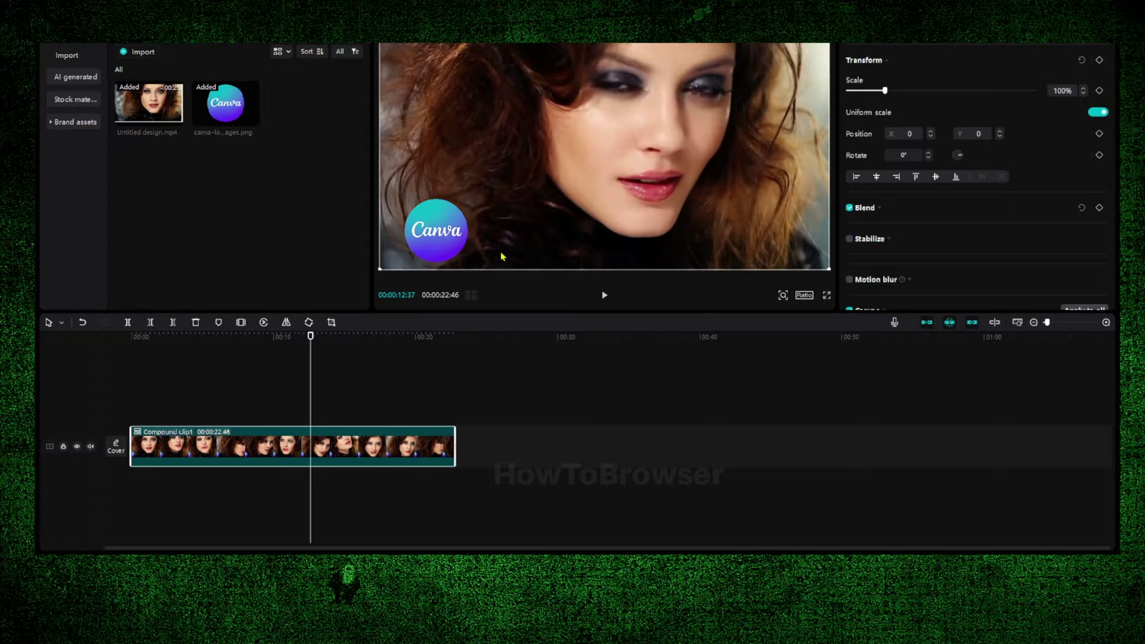
- Scrub through Compound clip1 and open the Cartoon group of effects
{"action": "left_click_drag", "start_coordinate": [310, 337], "coordinate": [228, 346]}
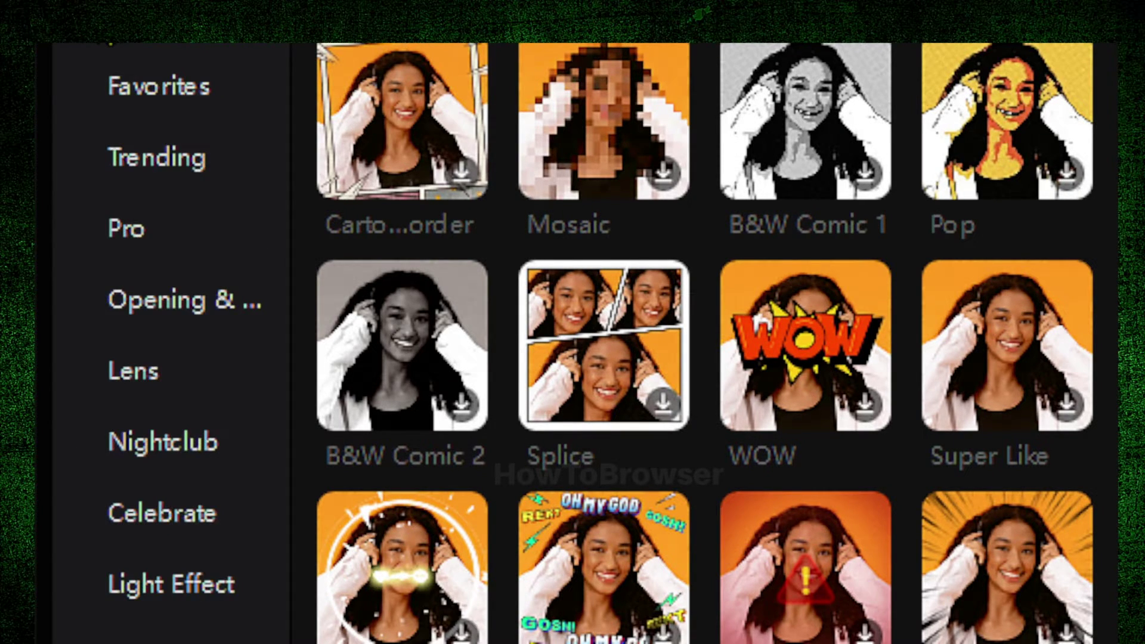
{"action": "scroll", "coordinate": [149, 178], "scroll_direction": "down", "scroll_amount": 10}
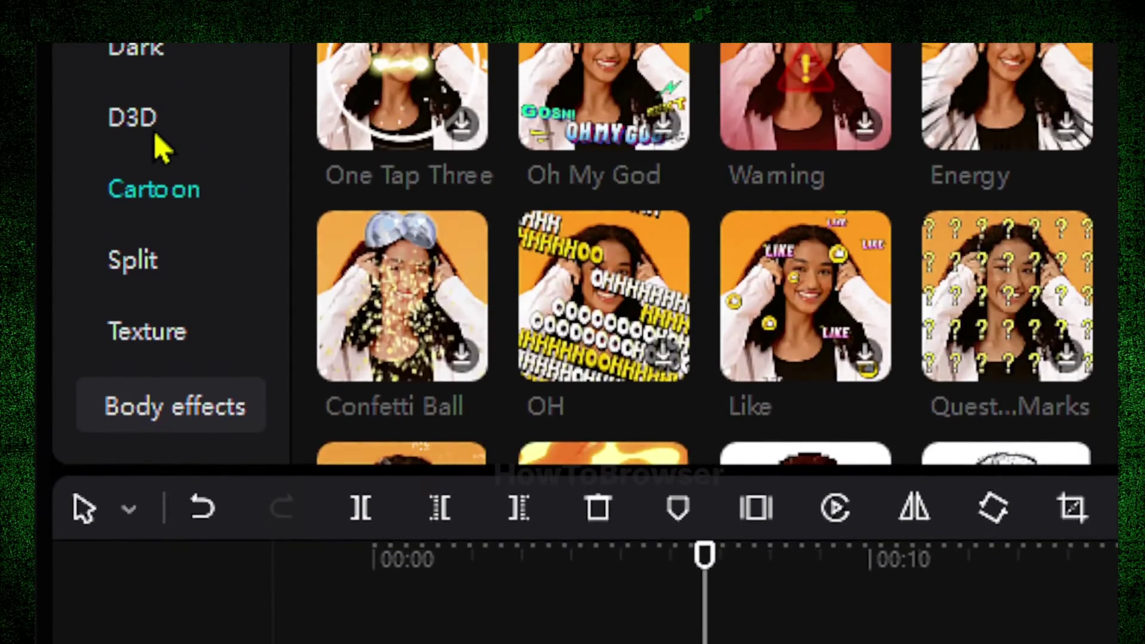
{"action": "left_click", "coordinate": [140, 75]}
{"action": "left_click", "coordinate": [157, 136]}
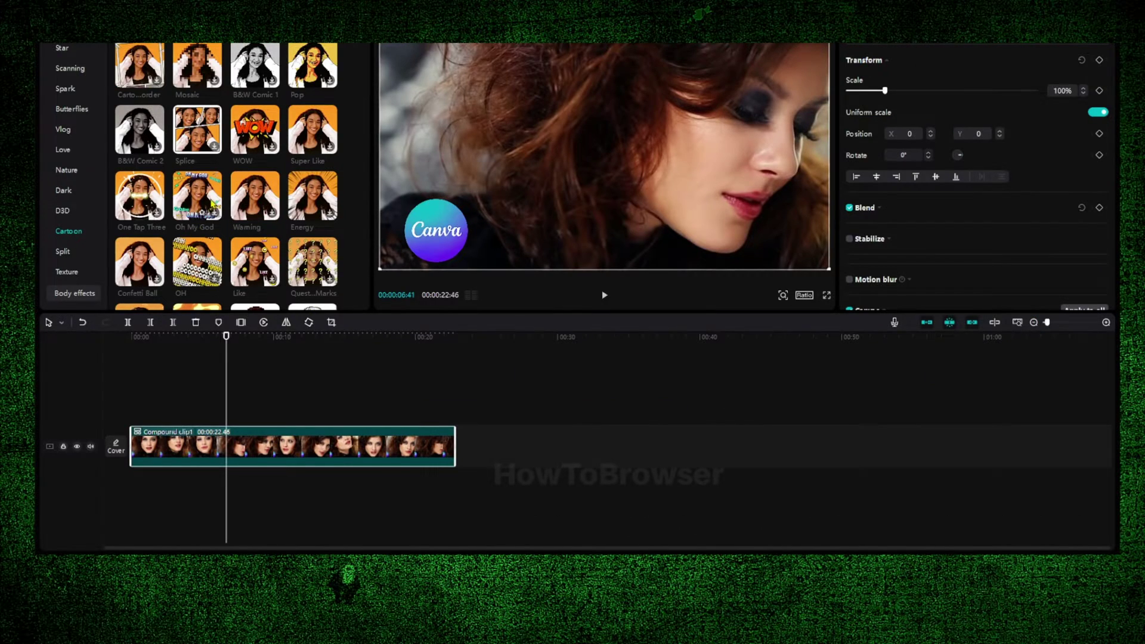
{"action": "scroll", "coordinate": [125, 209], "scroll_direction": "down", "scroll_amount": 3}
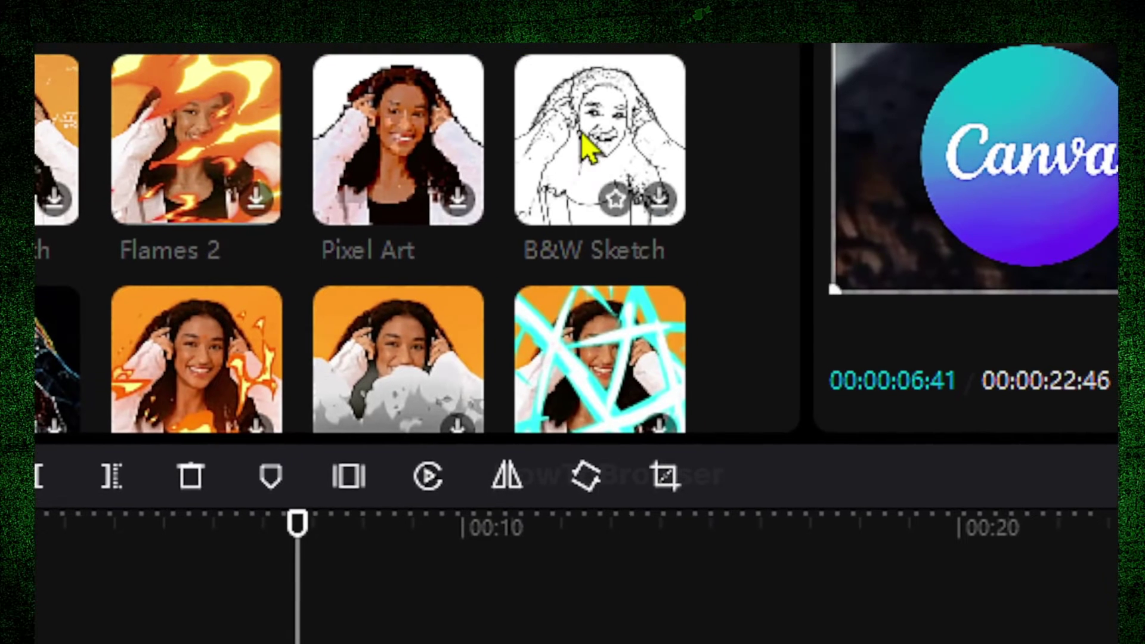
- Place B&W Sketch on a track above Compound clip1, extended to the clip's end
{"action": "left_click_drag", "start_coordinate": [321, 233], "coordinate": [249, 288]}
{"action": "left_click_drag", "start_coordinate": [608, 134], "coordinate": [386, 146]}
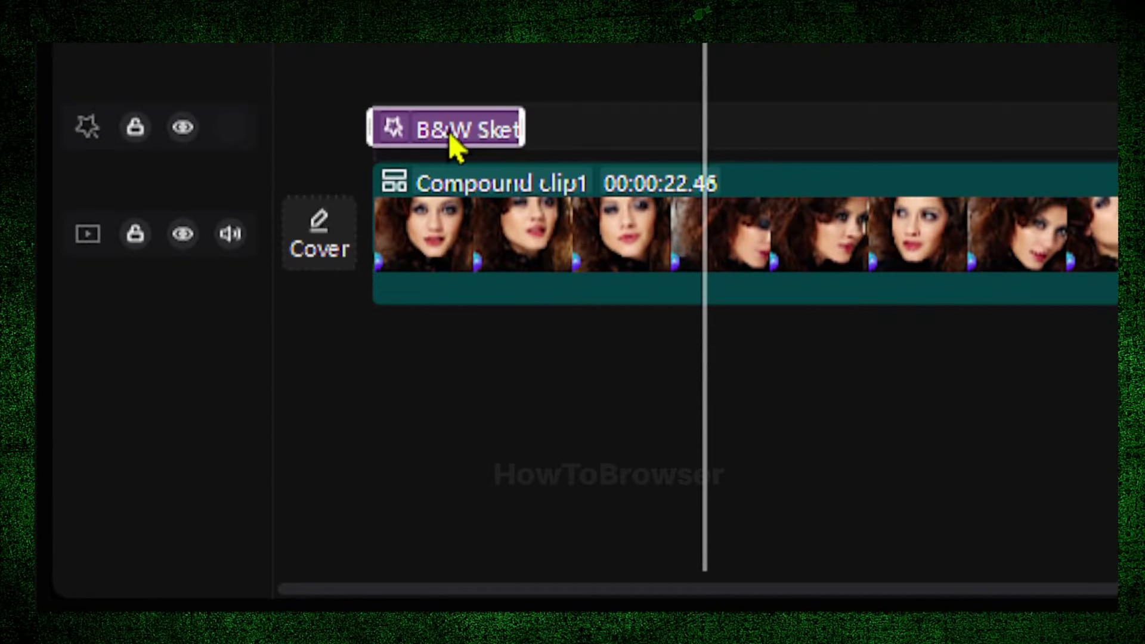
{"action": "mouse_move", "coordinate": [522, 128]}
{"action": "left_mouse_down"}
{"action": "mouse_move", "coordinate": [578, 133]}
{"action": "mouse_move", "coordinate": [578, 120]}
{"action": "mouse_move", "coordinate": [582, 134]}
{"action": "left_mouse_up"}
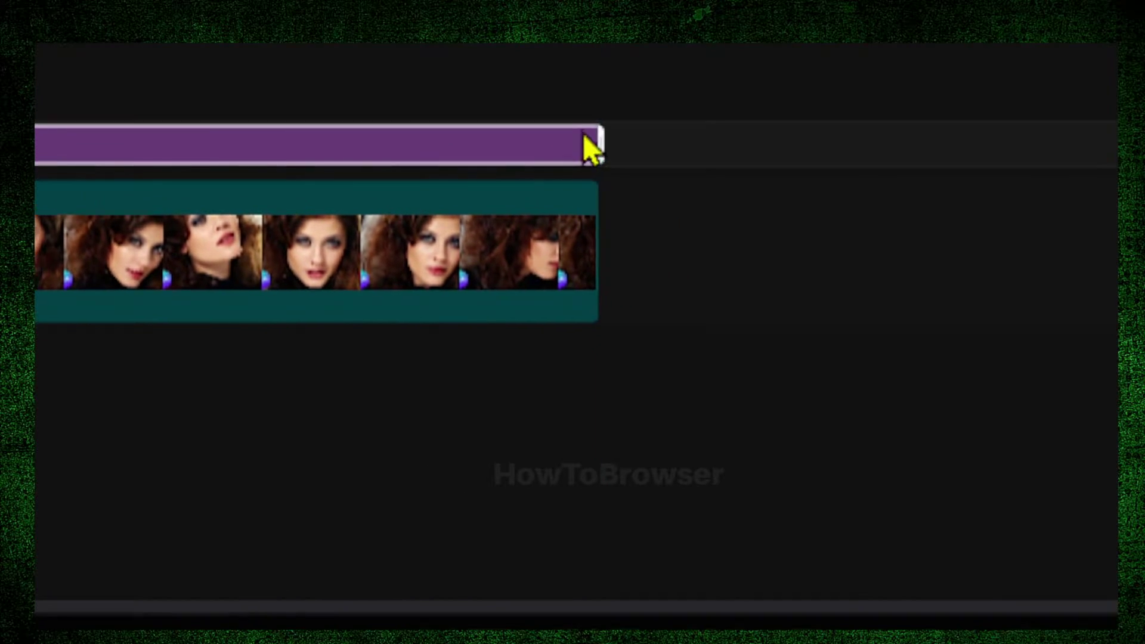
{"action": "left_click_drag", "start_coordinate": [482, 116], "coordinate": [579, 136]}
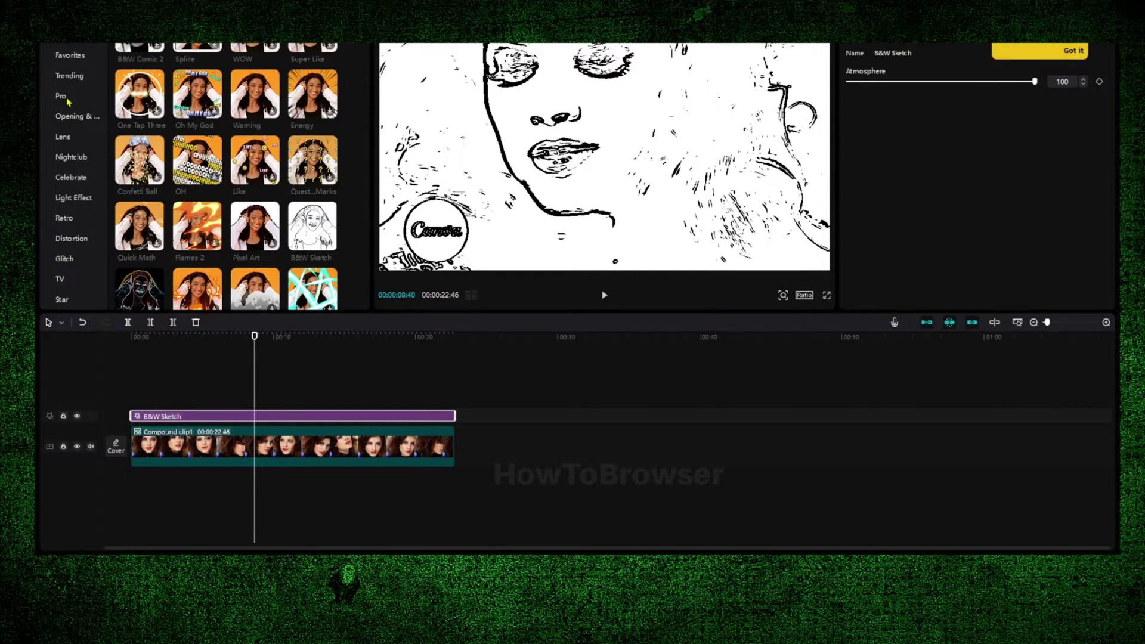
- Browse the Pro effects and open the Lens group
{"action": "left_click", "coordinate": [67, 100]}
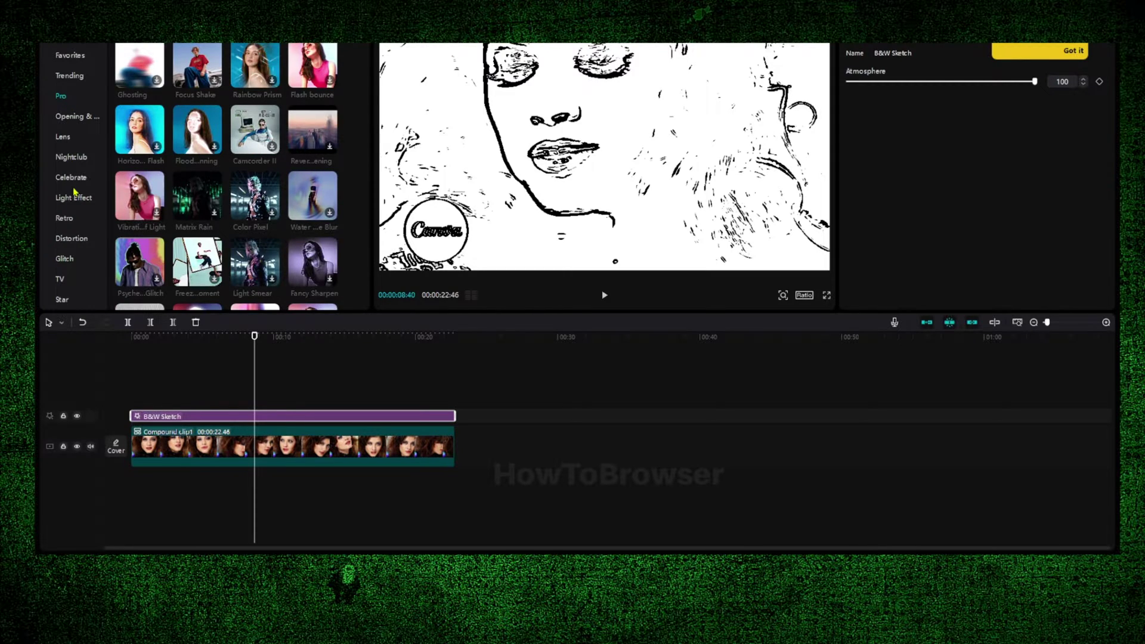
{"action": "left_click", "coordinate": [68, 138]}
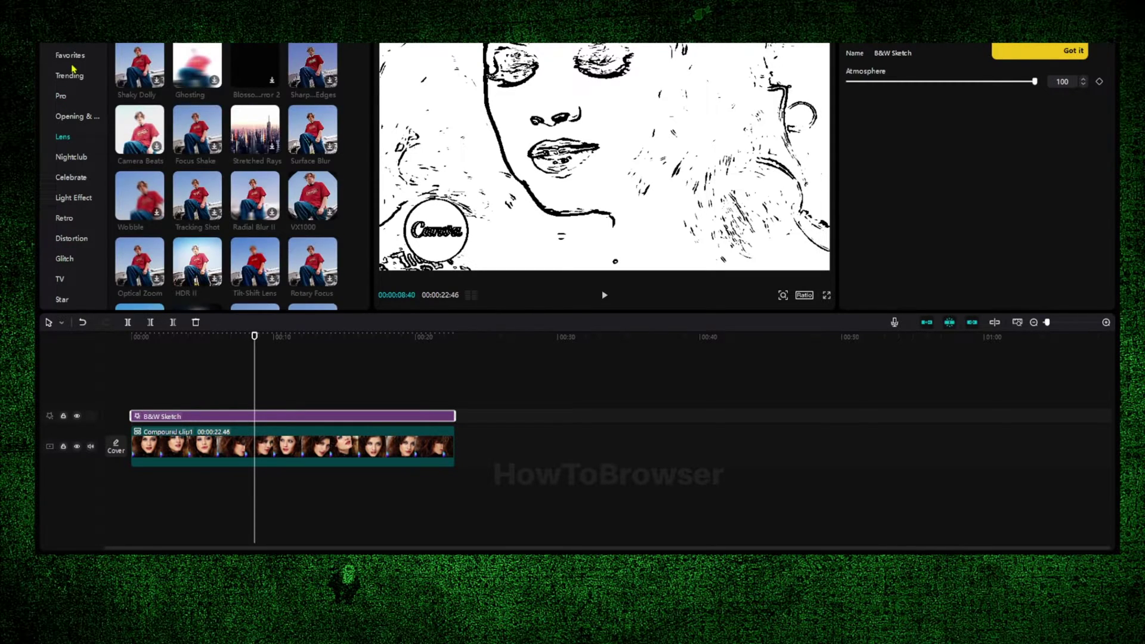
{"action": "scroll", "coordinate": [189, 173], "scroll_direction": "down", "scroll_amount": 4}
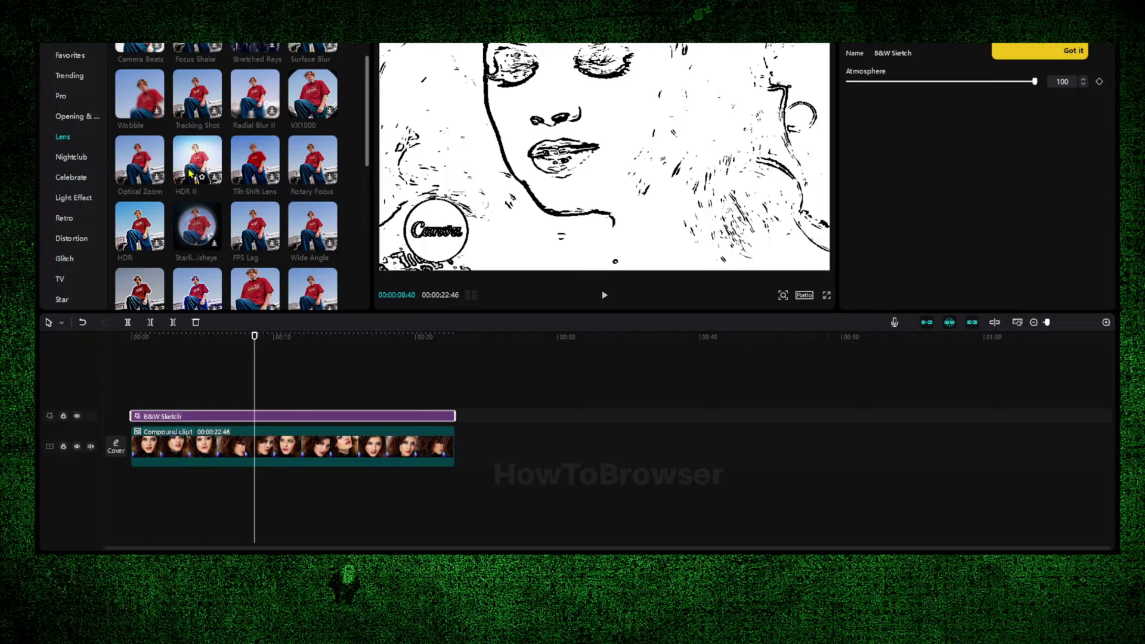
{"action": "scroll", "coordinate": [190, 173], "scroll_direction": "down", "scroll_amount": 2}
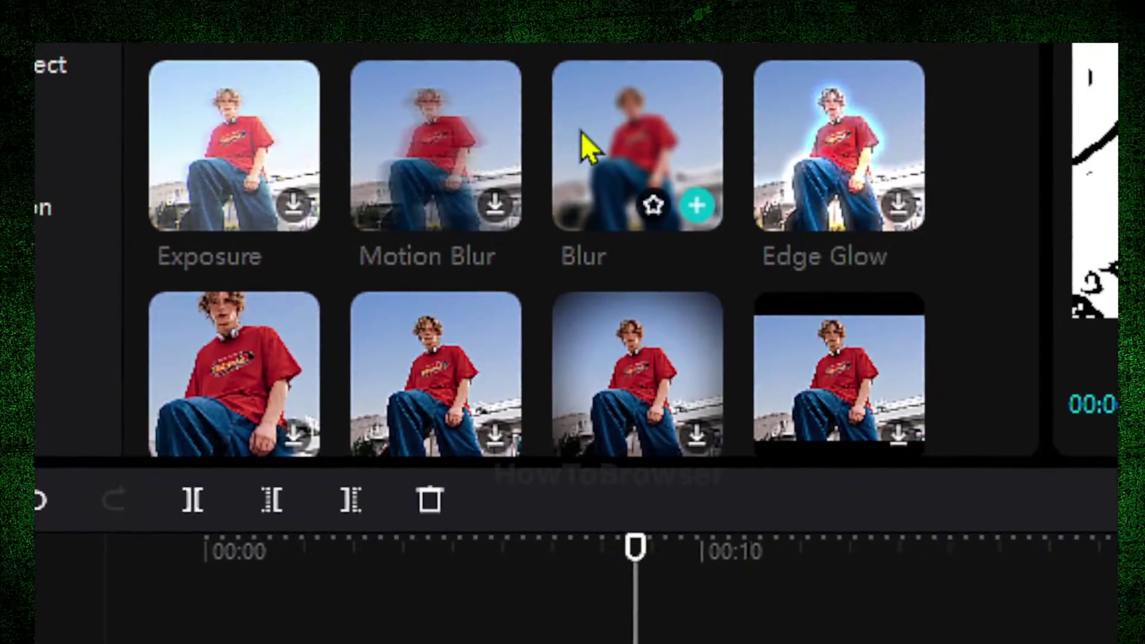
- Add Blur on a new track above B&W Sketch, ending where the sketch ends
{"action": "mouse_move", "coordinate": [636, 253]}
{"action": "left_mouse_down"}
{"action": "mouse_move", "coordinate": [651, 315]}
{"action": "mouse_move", "coordinate": [521, 573]}
{"action": "mouse_move", "coordinate": [296, 643]}
{"action": "left_mouse_up"}
{"action": "left_click_drag", "start_coordinate": [417, 143], "coordinate": [373, 122]}
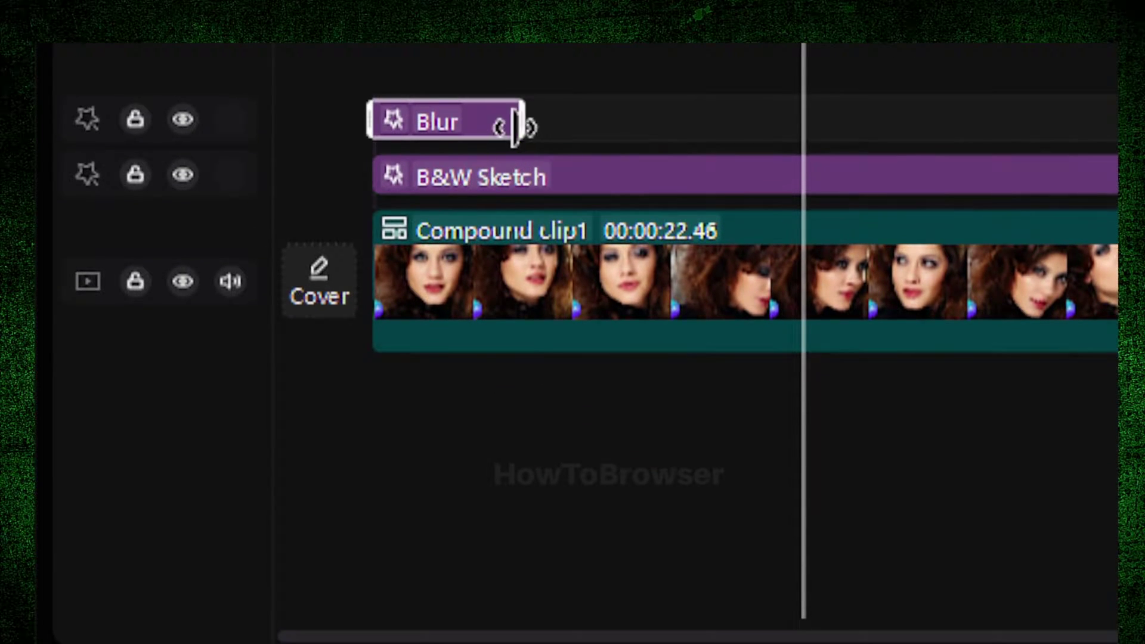
{"action": "left_click_drag", "start_coordinate": [524, 123], "coordinate": [1144, 152]}
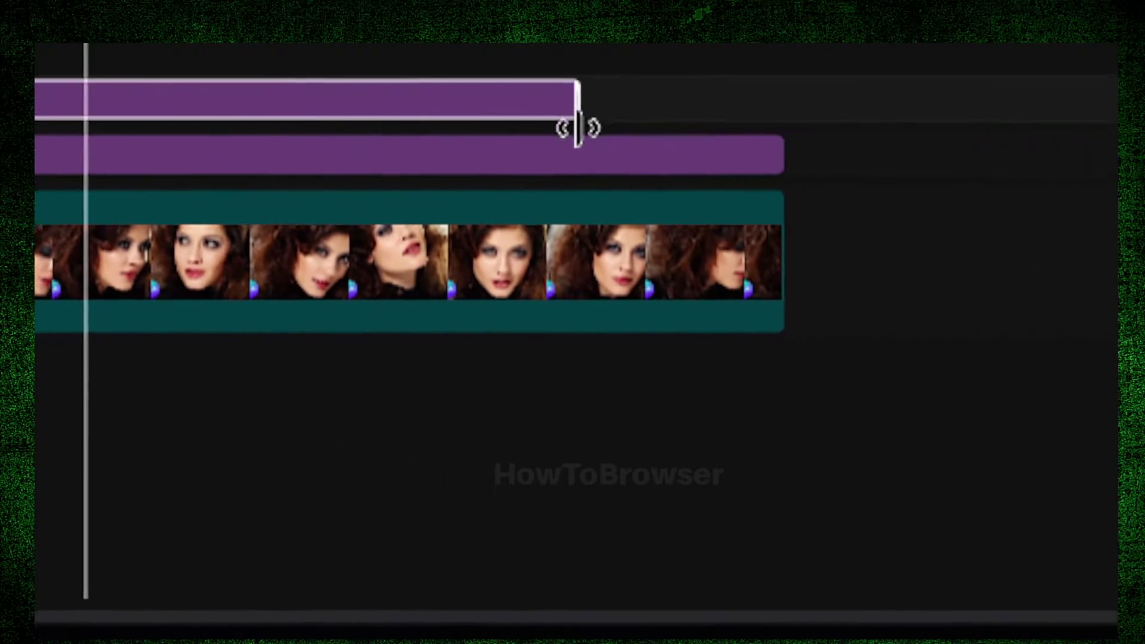
{"action": "left_click_drag", "start_coordinate": [577, 129], "coordinate": [781, 146]}
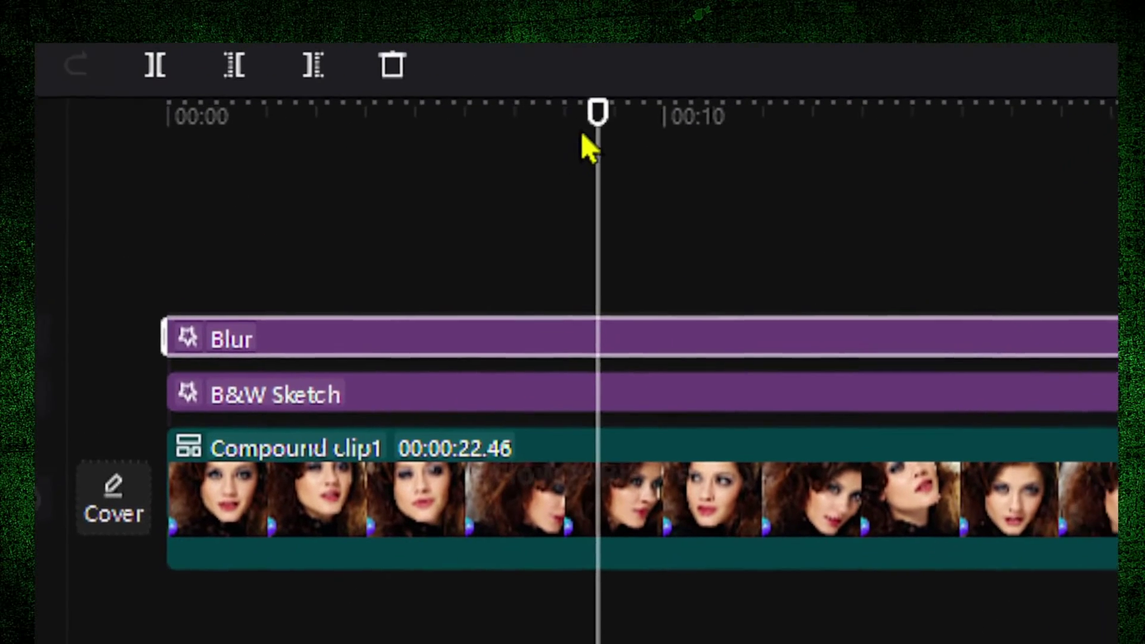
{"action": "left_click", "coordinate": [531, 109]}
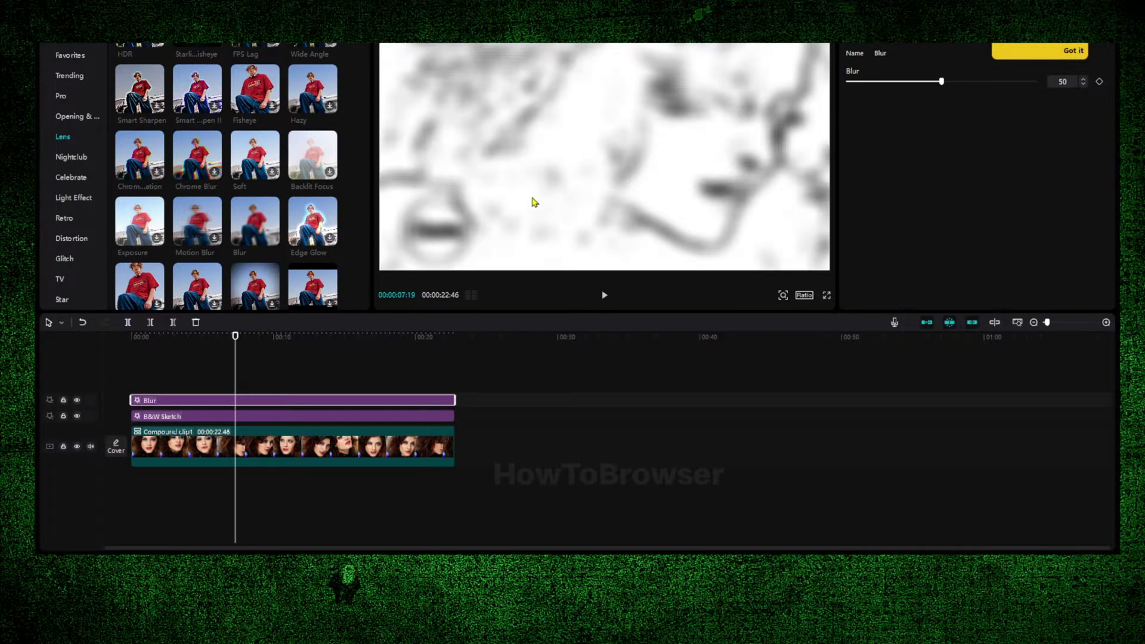
- Export the video at 1080P and 30fps as capcut NR.1, then close the finished notice
{"action": "key", "text": "ctrl+e"}
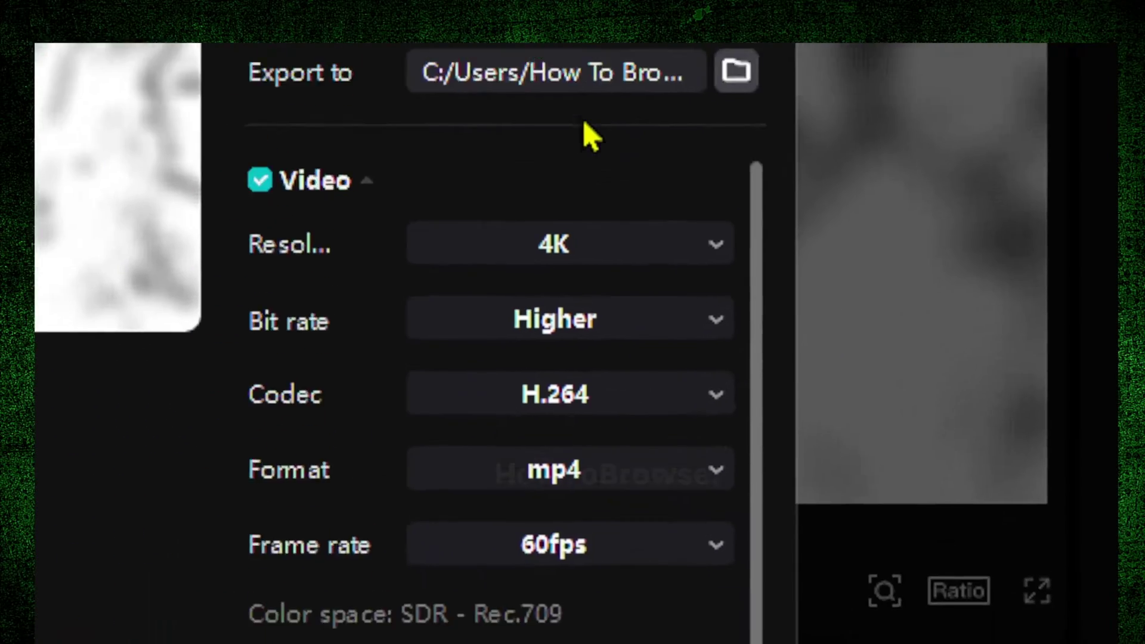
{"action": "left_click", "coordinate": [562, 255]}
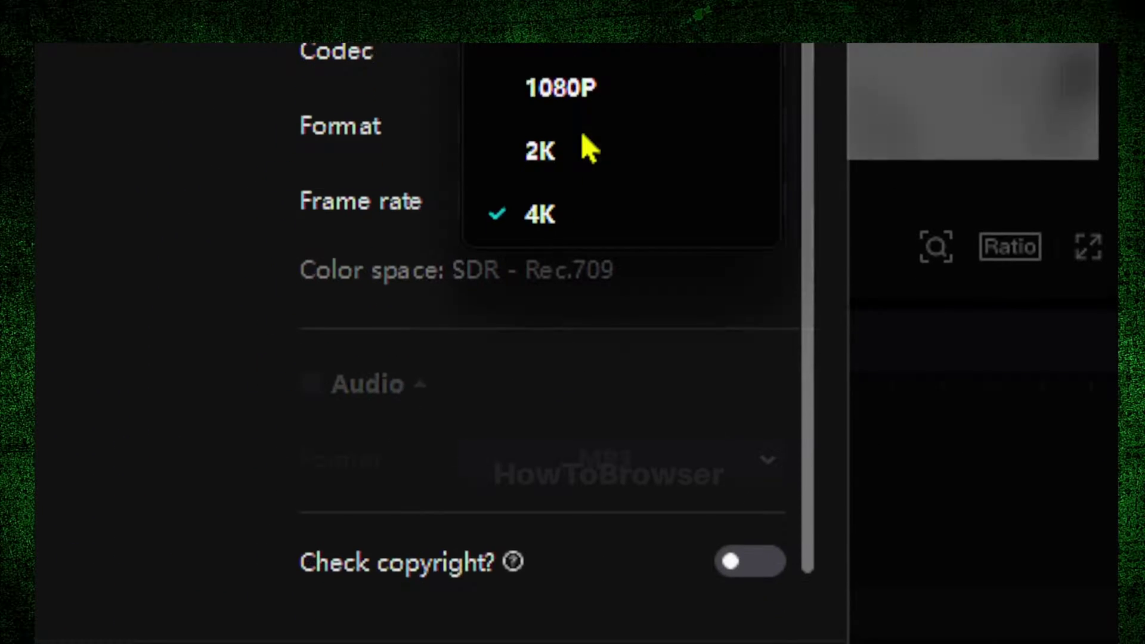
{"action": "left_click", "coordinate": [567, 489]}
{"action": "left_click", "coordinate": [588, 146]}
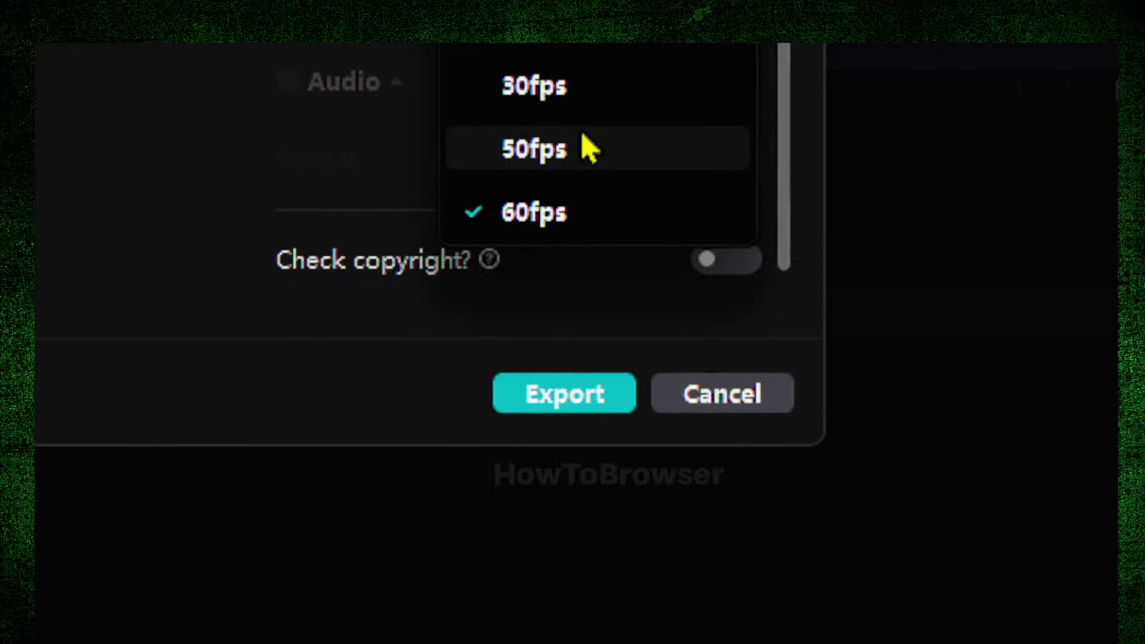
{"action": "left_click", "coordinate": [586, 147]}
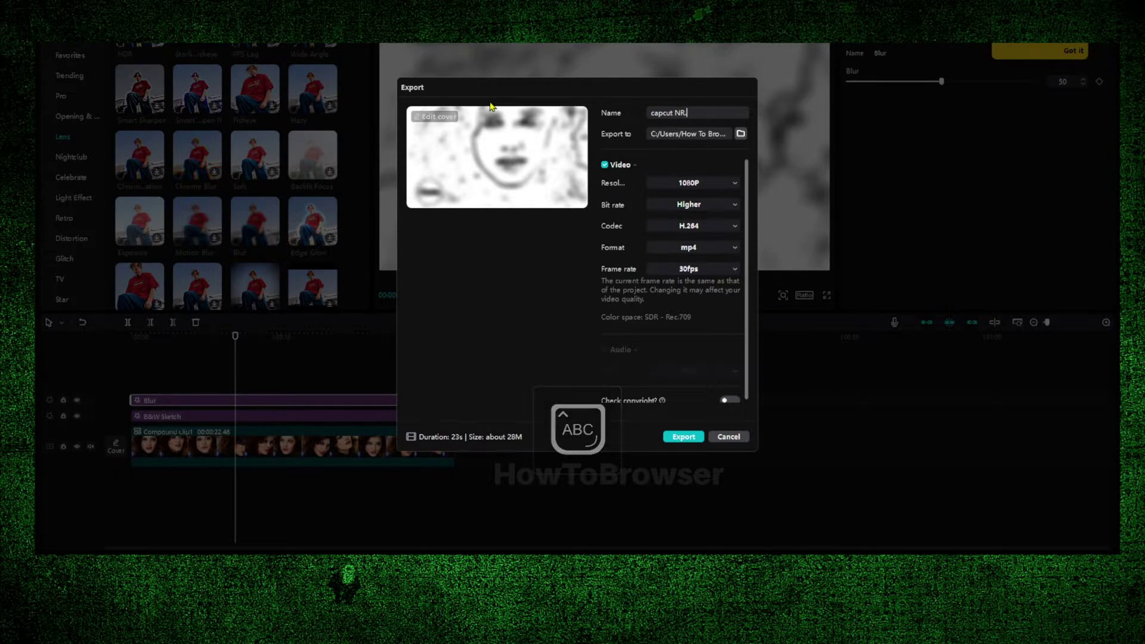
{"action": "type", "text": "1"}
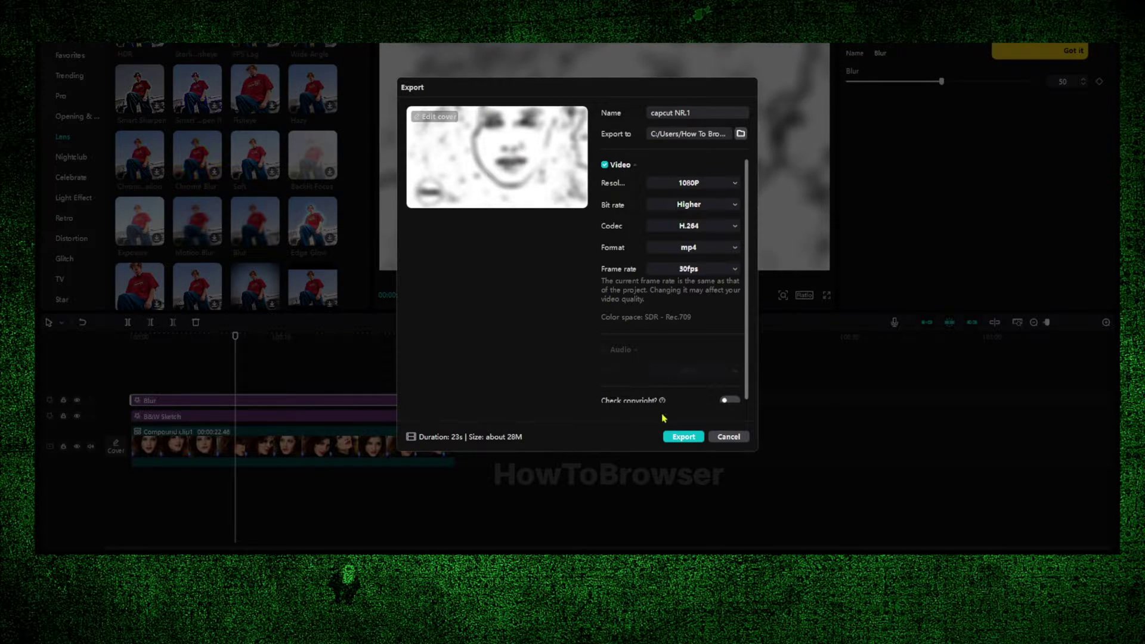
{"action": "left_click", "coordinate": [675, 439]}
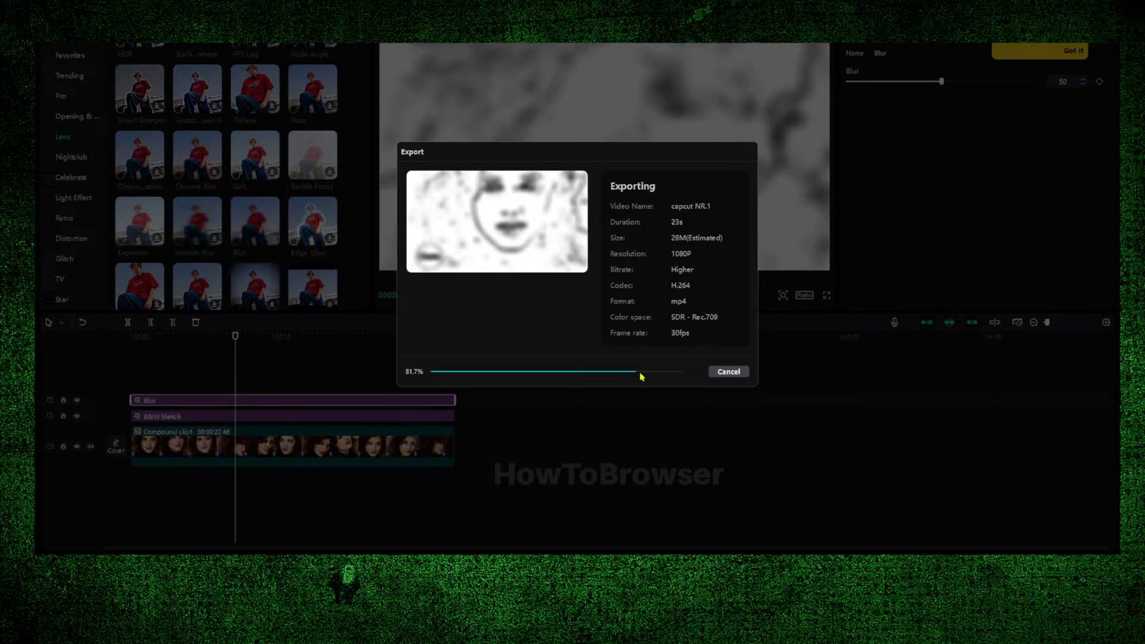
{"action": "left_click", "coordinate": [722, 439]}
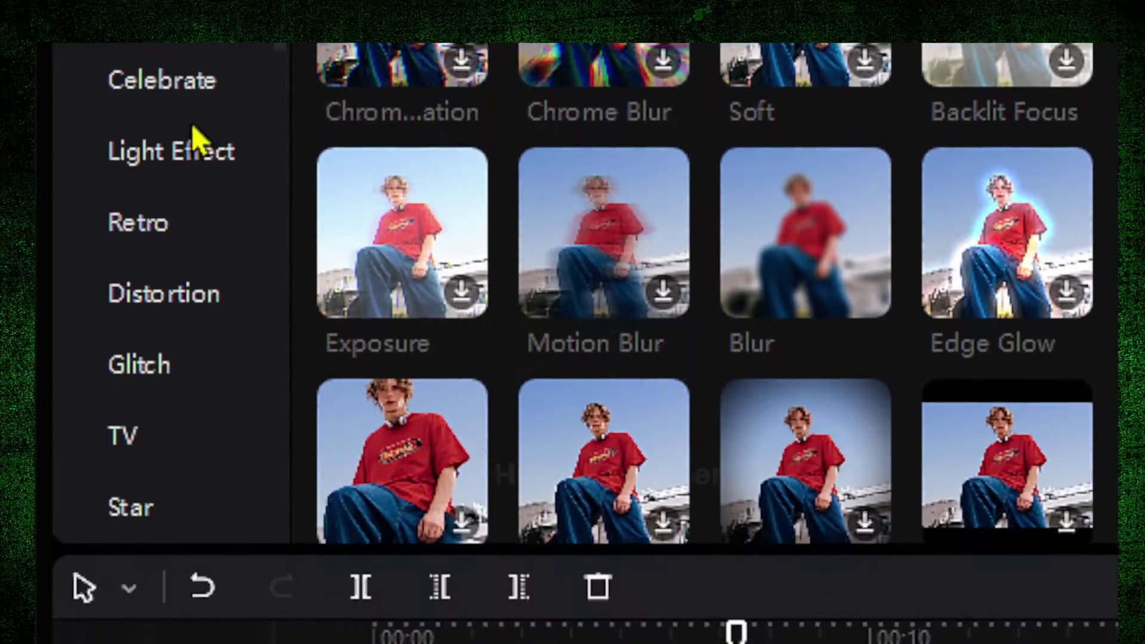
- Delete the B&W Sketch effect from the timeline
{"action": "scroll", "coordinate": [197, 143], "scroll_direction": "down", "scroll_amount": 5}
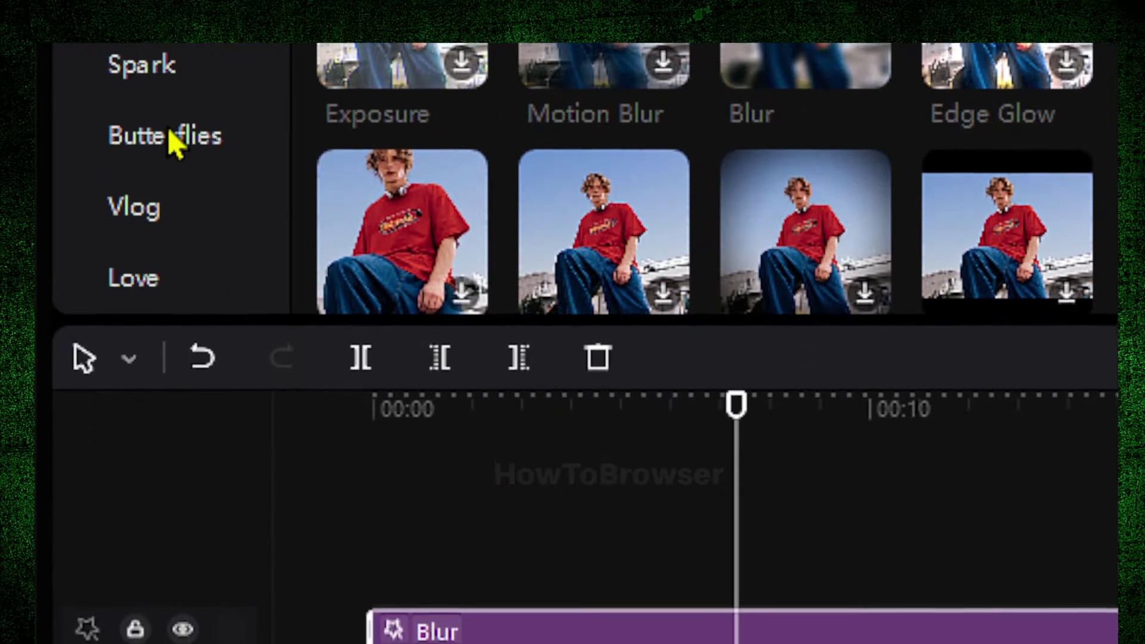
{"action": "scroll", "coordinate": [168, 143], "scroll_direction": "down", "scroll_amount": 5}
{"action": "left_click", "coordinate": [162, 130]}
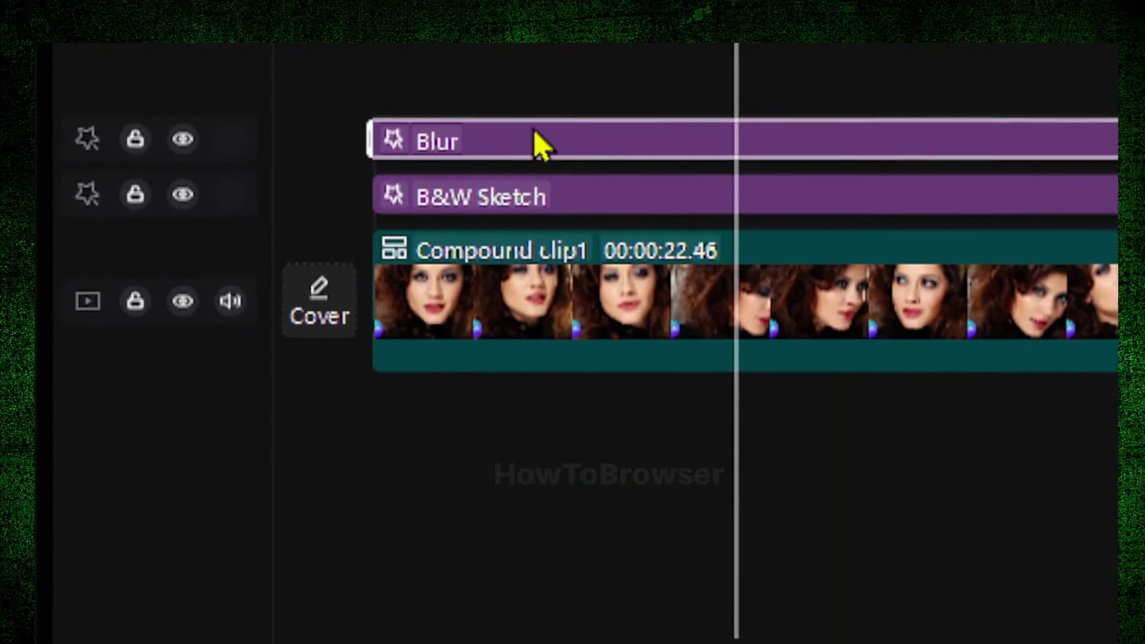
{"action": "left_click", "coordinate": [519, 199]}
{"action": "right_click", "coordinate": [525, 198]}
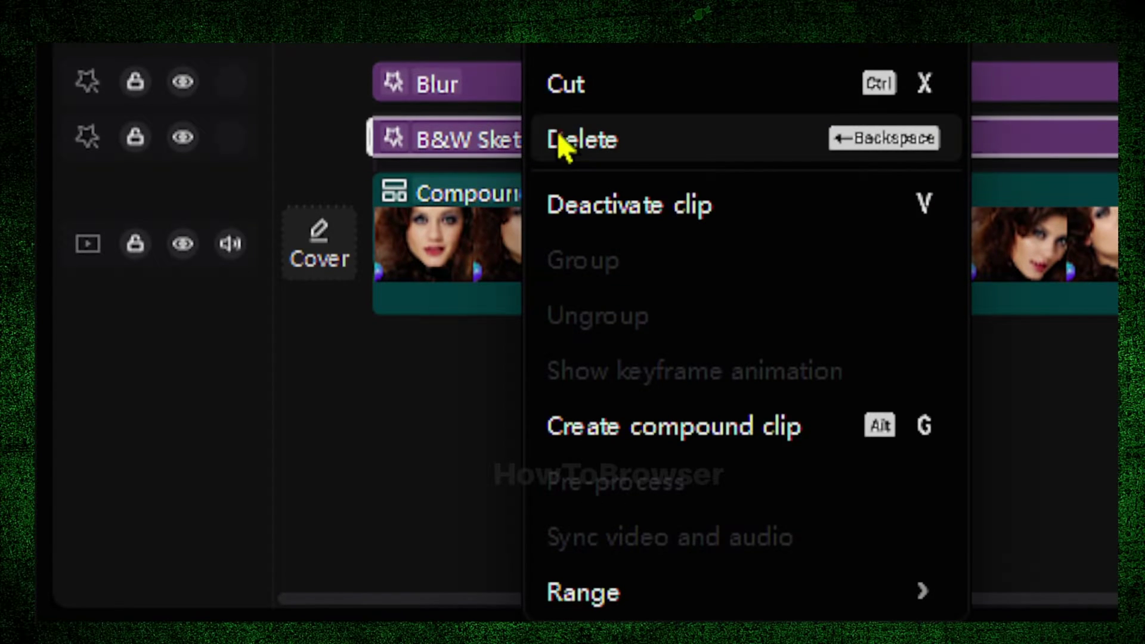
{"action": "left_click", "coordinate": [562, 200]}
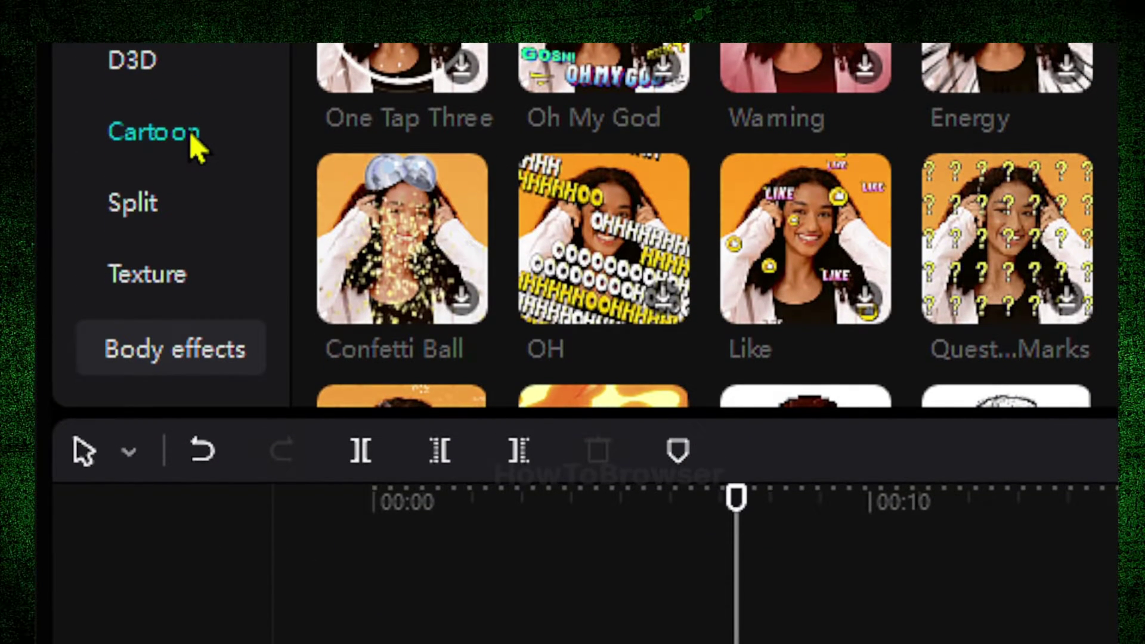
- Add the Cartoon Neon effect above Blur, stretched across the full clip
{"action": "left_click", "coordinate": [199, 146]}
{"action": "scroll", "coordinate": [634, 131], "scroll_direction": "down", "scroll_amount": 3}
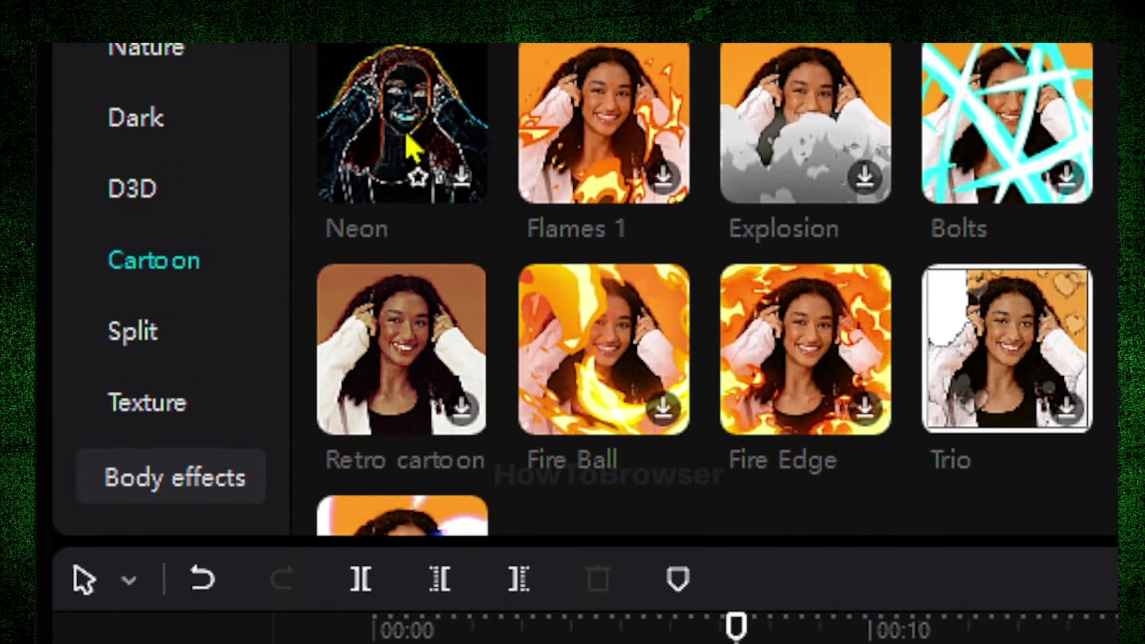
{"action": "left_click_drag", "start_coordinate": [409, 133], "coordinate": [384, 144]}
{"action": "left_click_drag", "start_coordinate": [524, 125], "coordinate": [637, 127]}
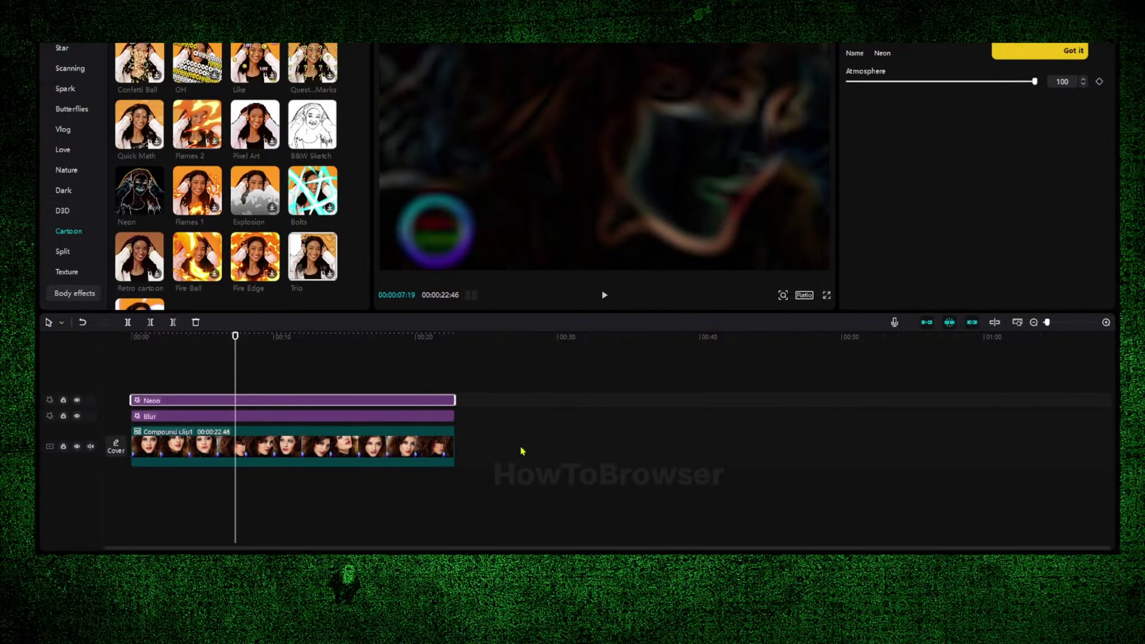
- Select Compound clip1 and name the new export NR. 2
{"action": "left_click", "coordinate": [488, 376]}
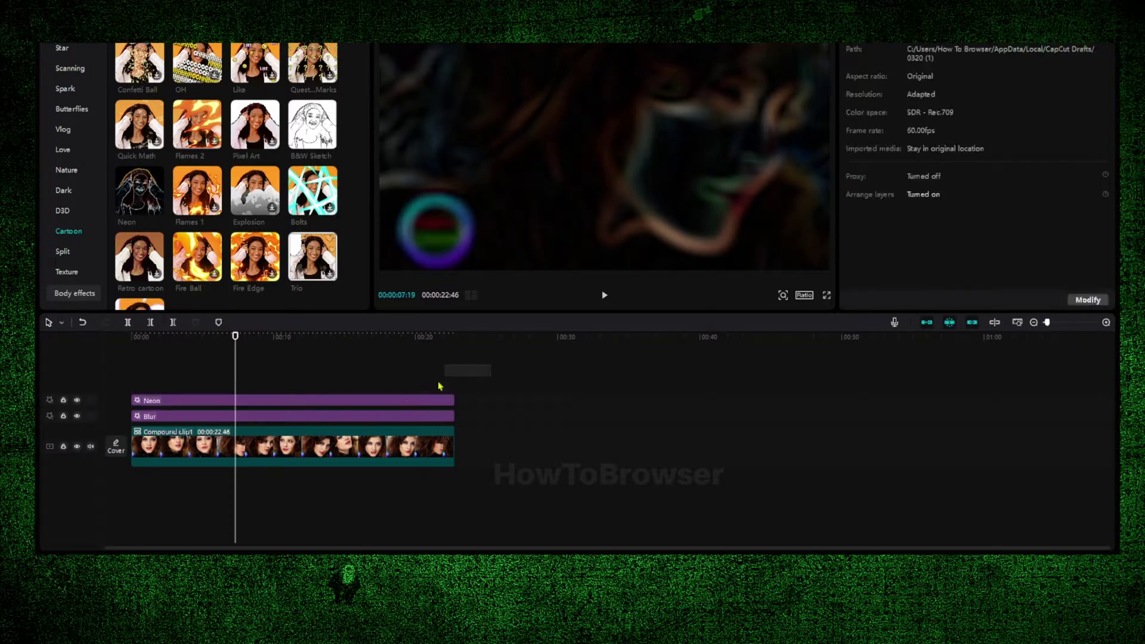
{"action": "left_click", "coordinate": [251, 448]}
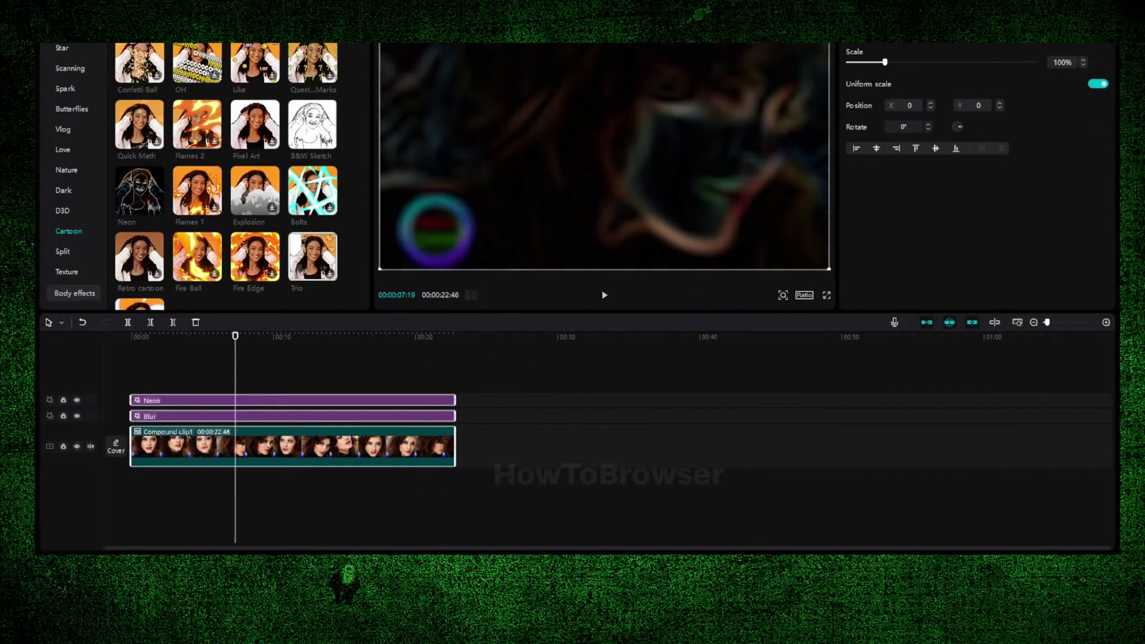
{"action": "key", "text": "ctrl+e"}
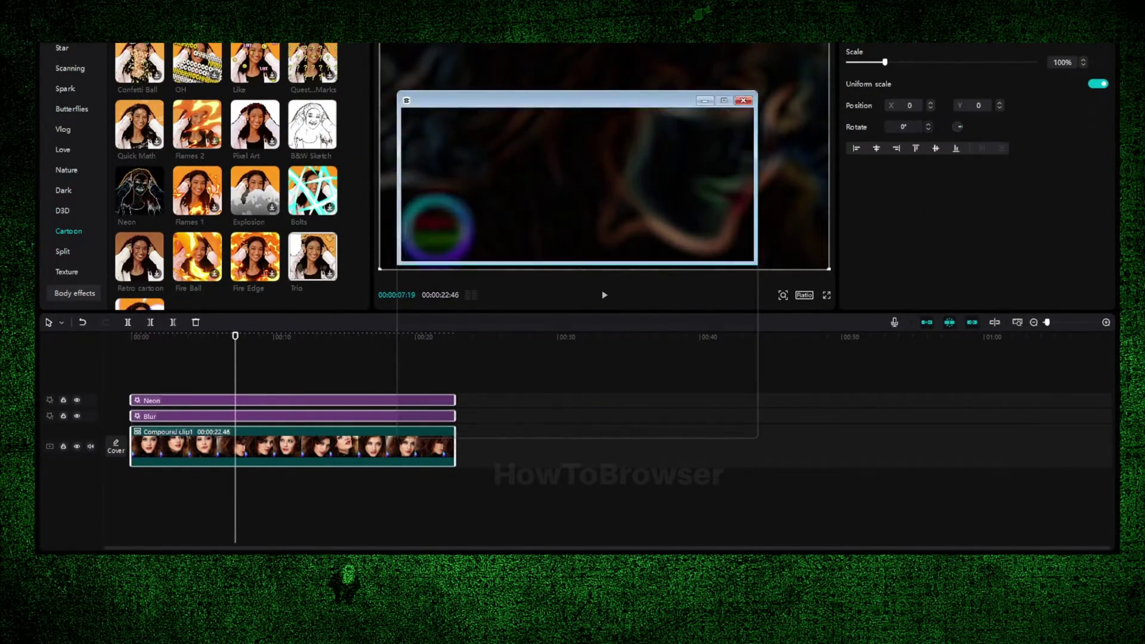
{"action": "left_click", "coordinate": [681, 126]}
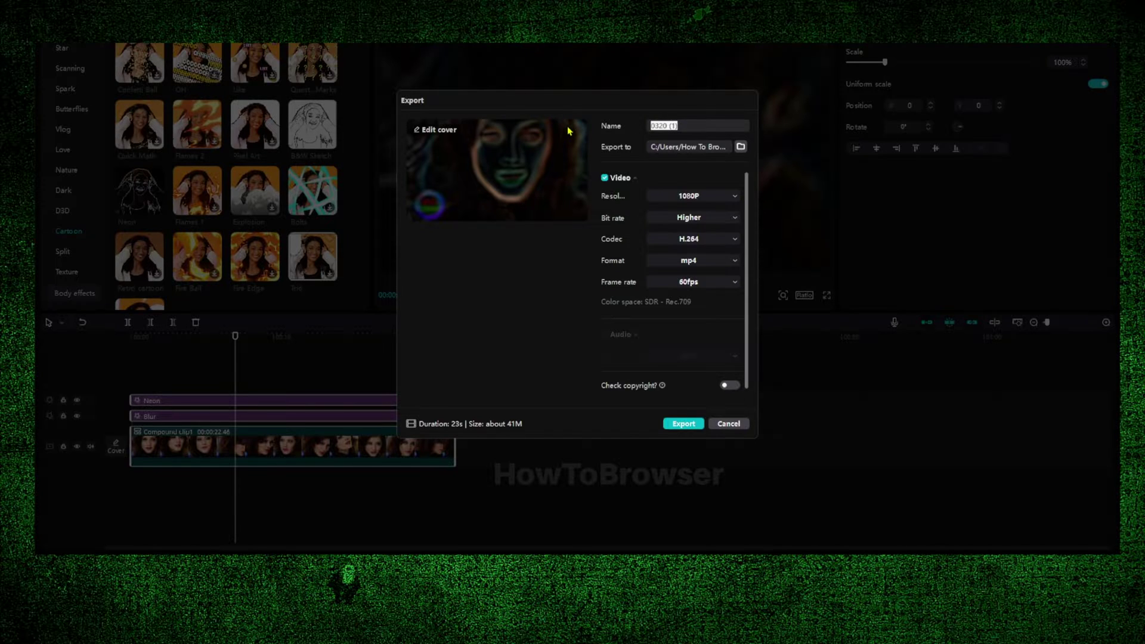
{"action": "type", "text": "n"}
{"action": "key", "text": "Caps_Lock"}
{"action": "type", "text": "N"}
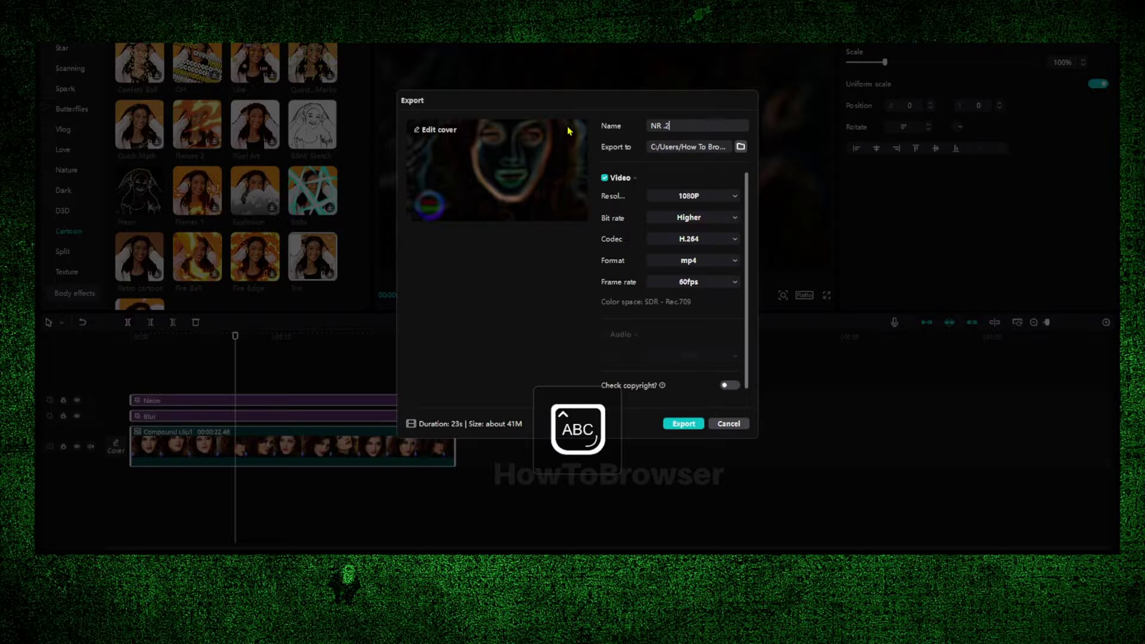
{"action": "type", "text": "R. 2"}
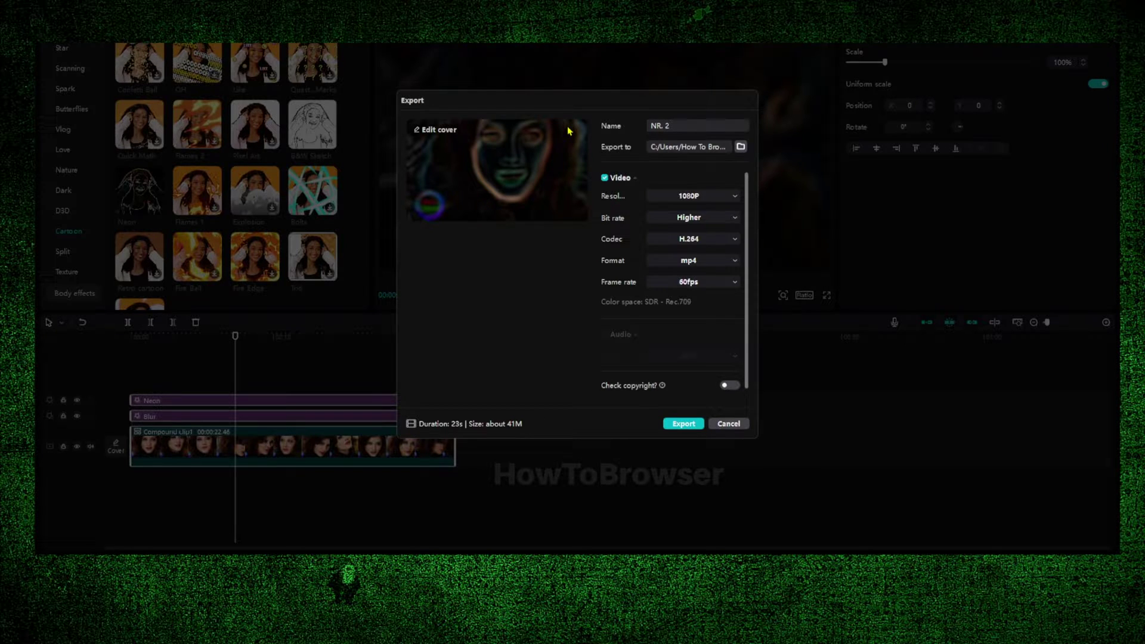
- Export at 30fps, Recommended bit rate and 1080P, then close the finished-export message
{"action": "left_click", "coordinate": [687, 282]}
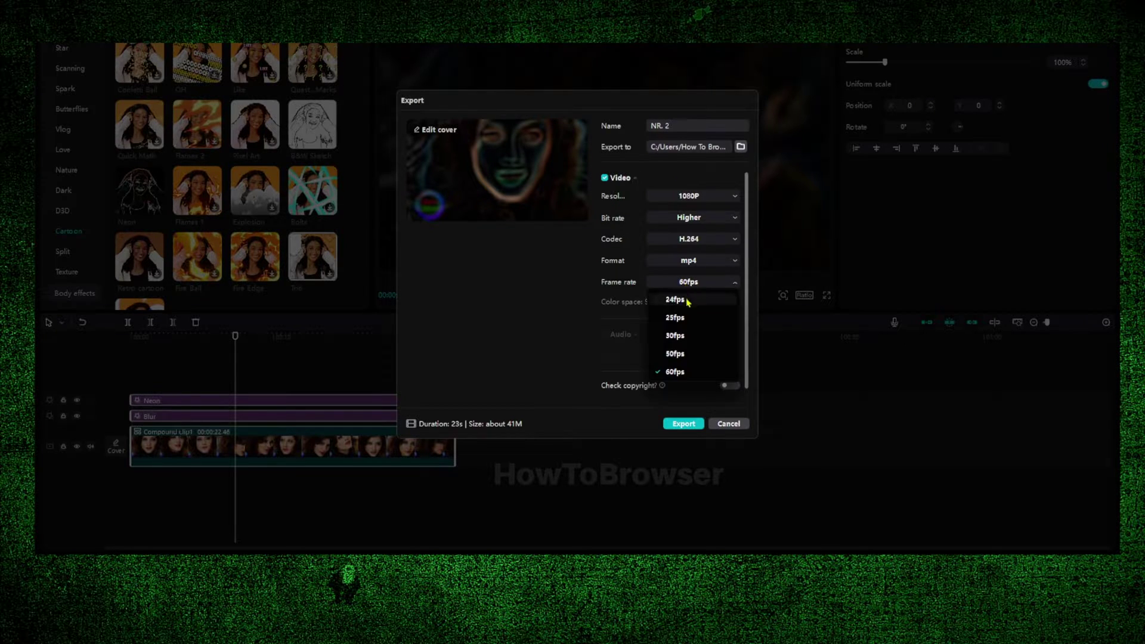
{"action": "left_click", "coordinate": [683, 341]}
{"action": "left_click", "coordinate": [680, 207]}
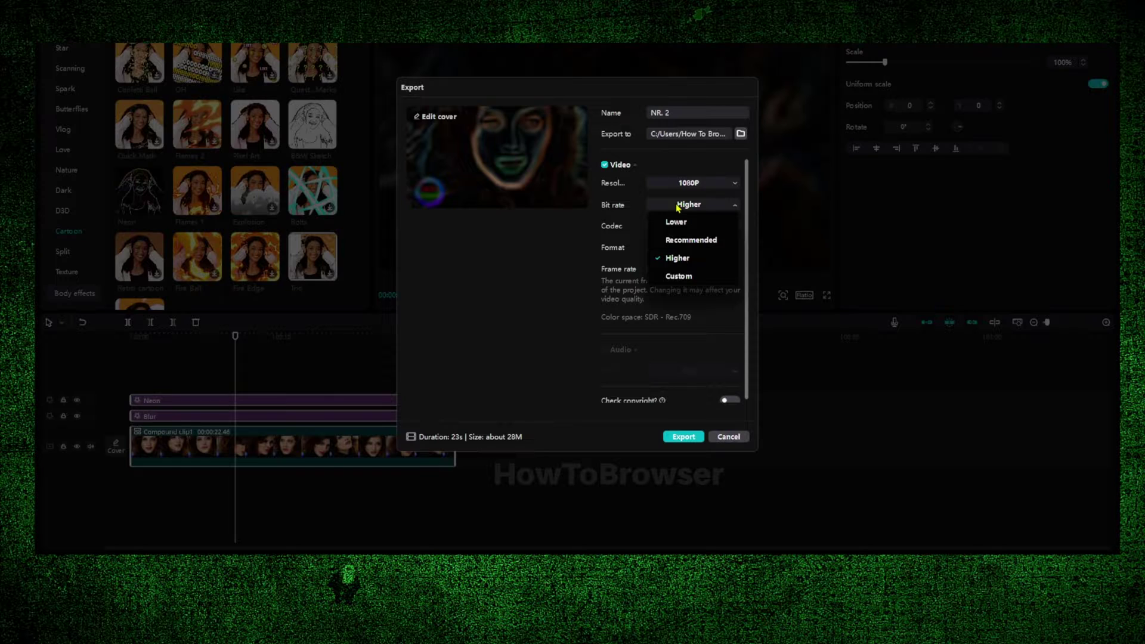
{"action": "left_click", "coordinate": [672, 240]}
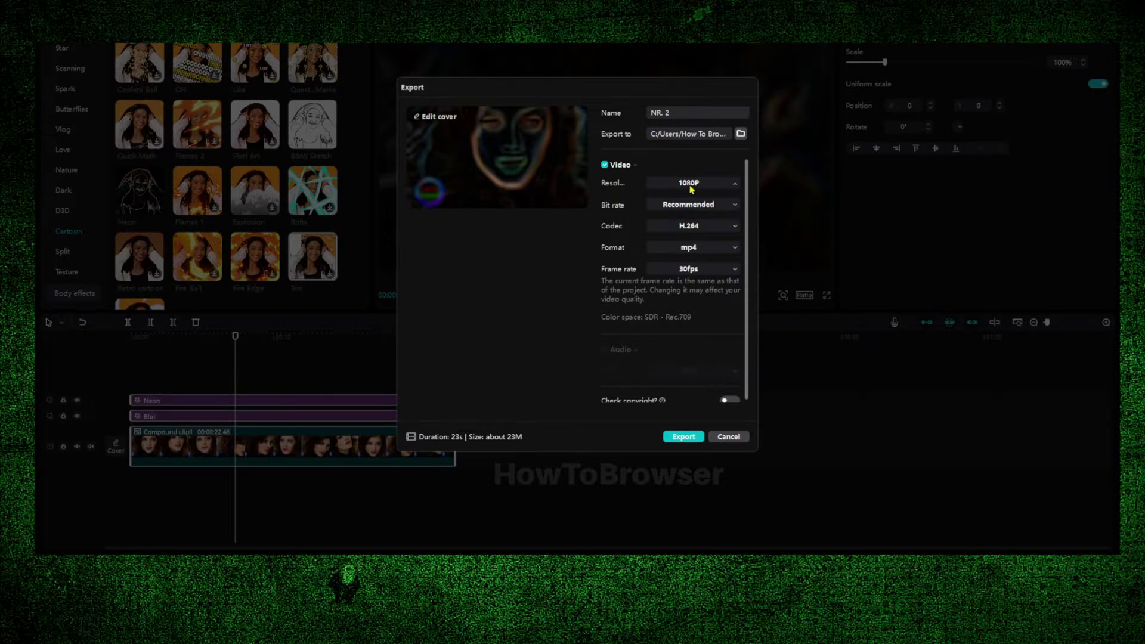
{"action": "left_click", "coordinate": [697, 188]}
{"action": "left_click", "coordinate": [683, 239]}
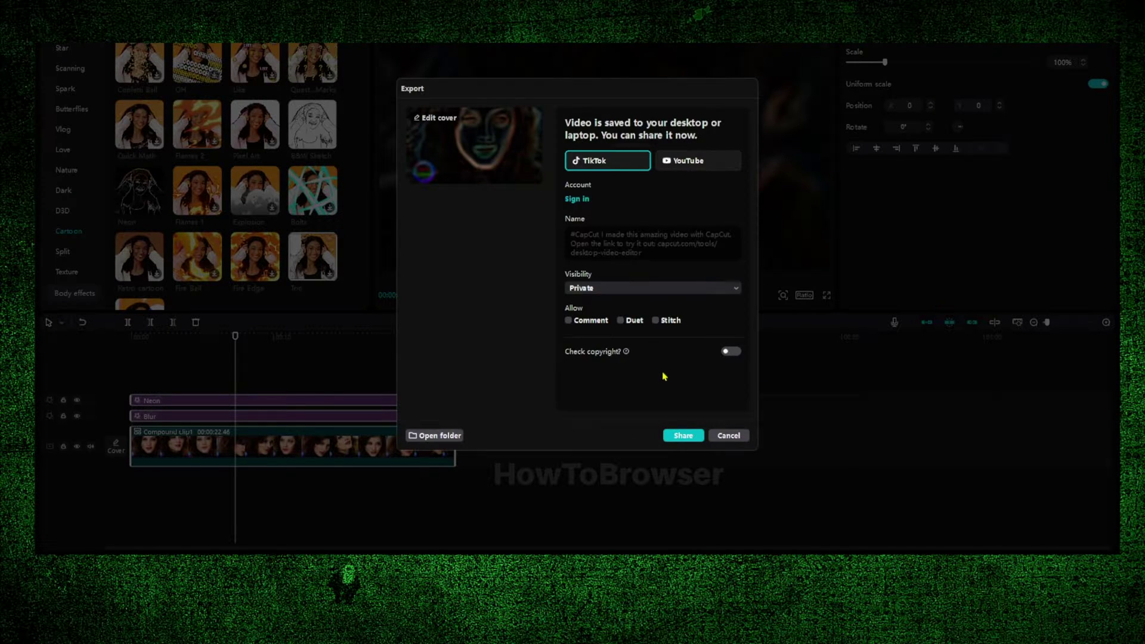
{"action": "left_click", "coordinate": [723, 434]}
{"action": "left_click_drag", "start_coordinate": [369, 343], "coordinate": [129, 347]}
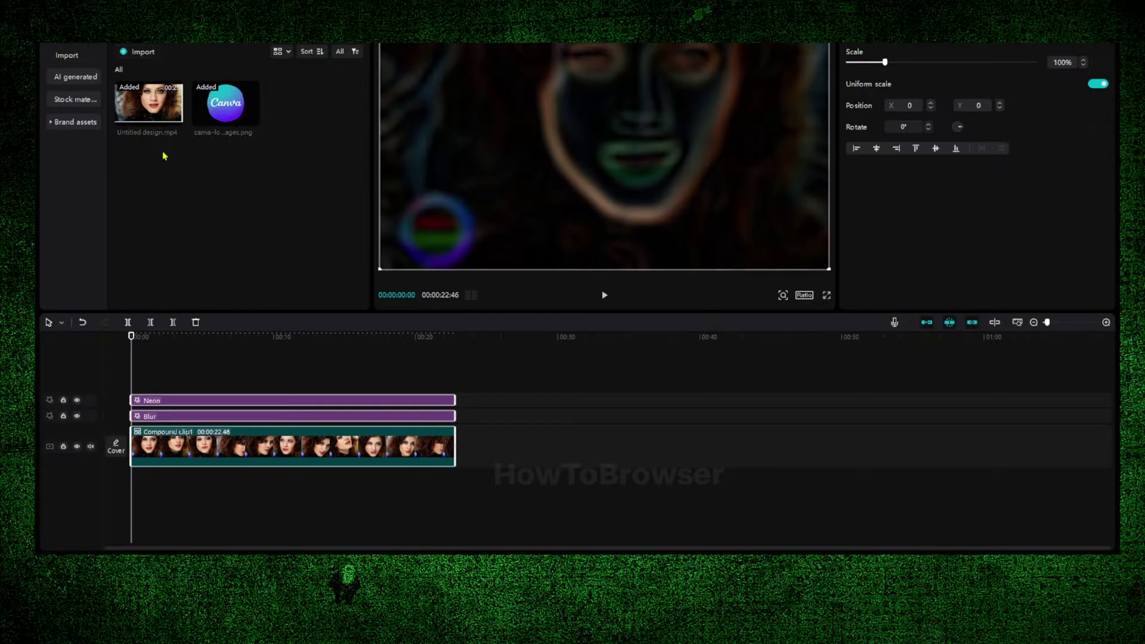
- Import both exported videos and delete the Neon and Blur effect layers
{"action": "left_click", "coordinate": [332, 310]}
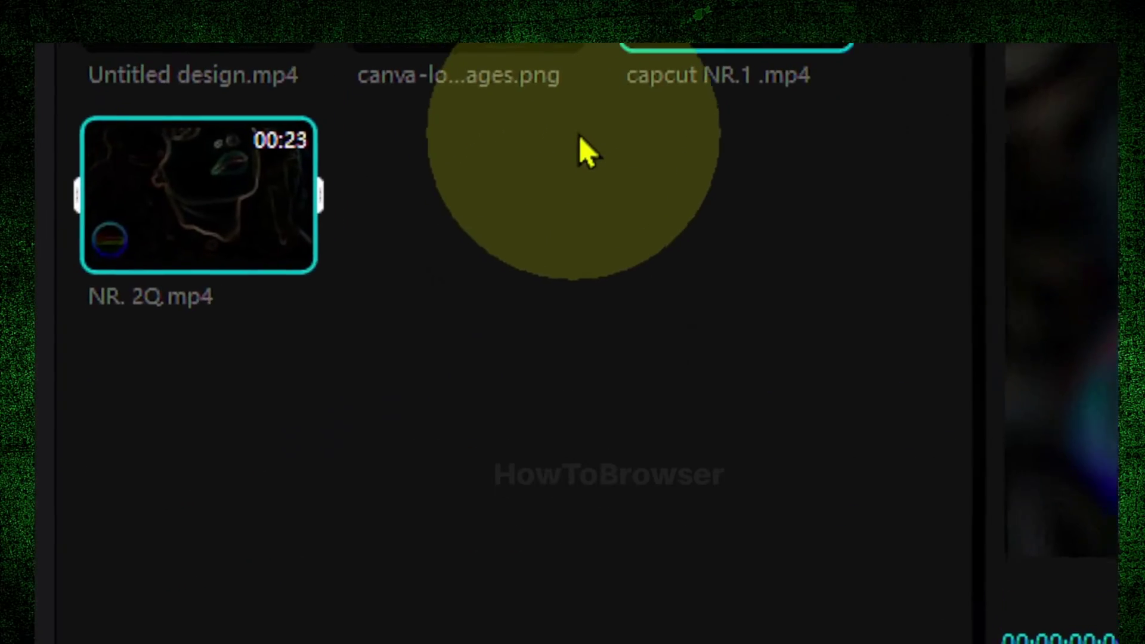
{"action": "mouse_move", "coordinate": [251, 103]}
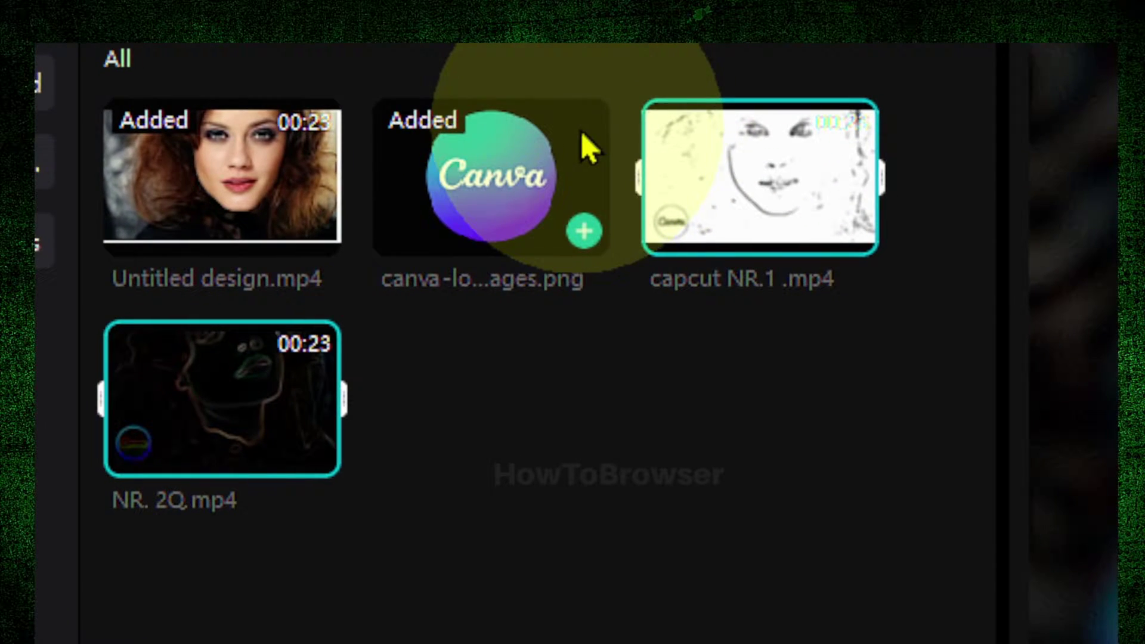
{"action": "mouse_move", "coordinate": [778, 160]}
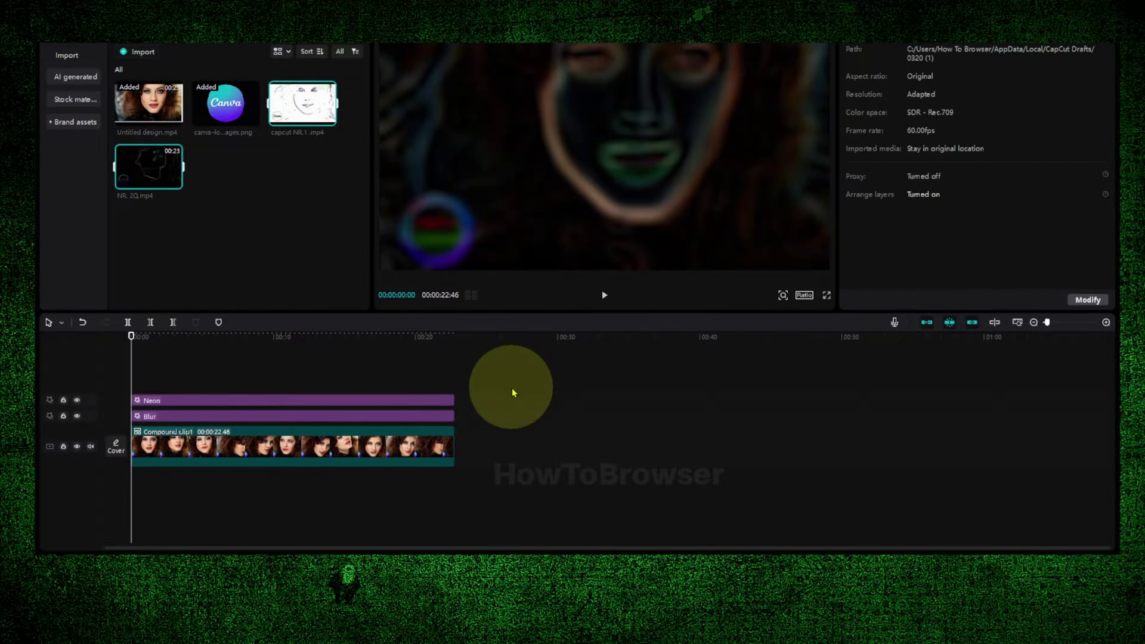
{"action": "left_click_drag", "start_coordinate": [511, 387], "coordinate": [382, 420]}
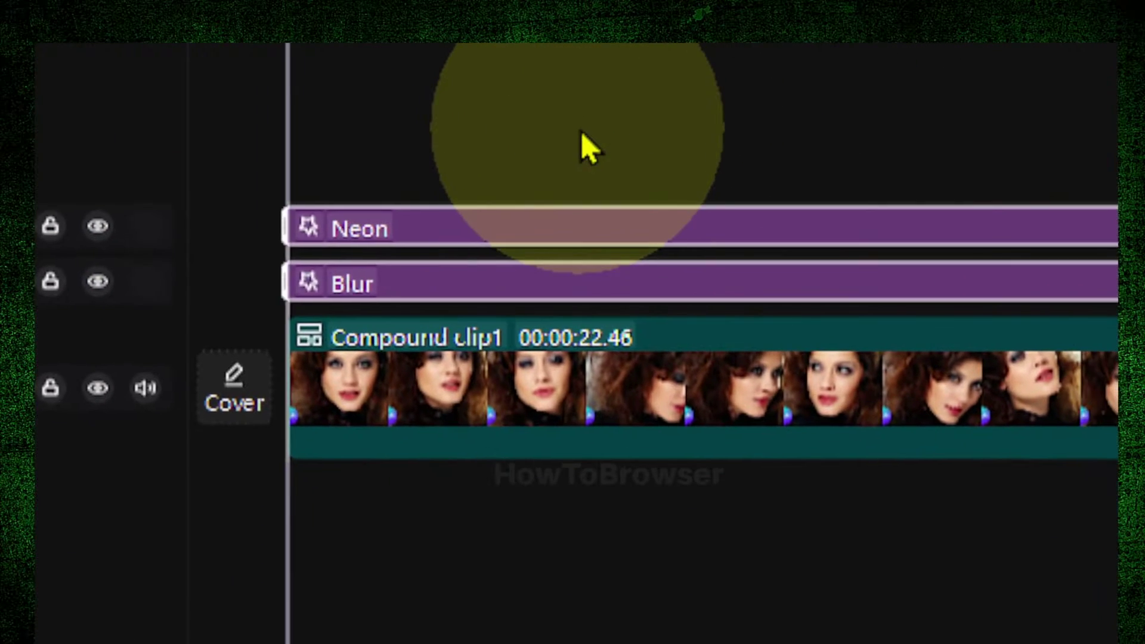
{"action": "key", "text": "Delete"}
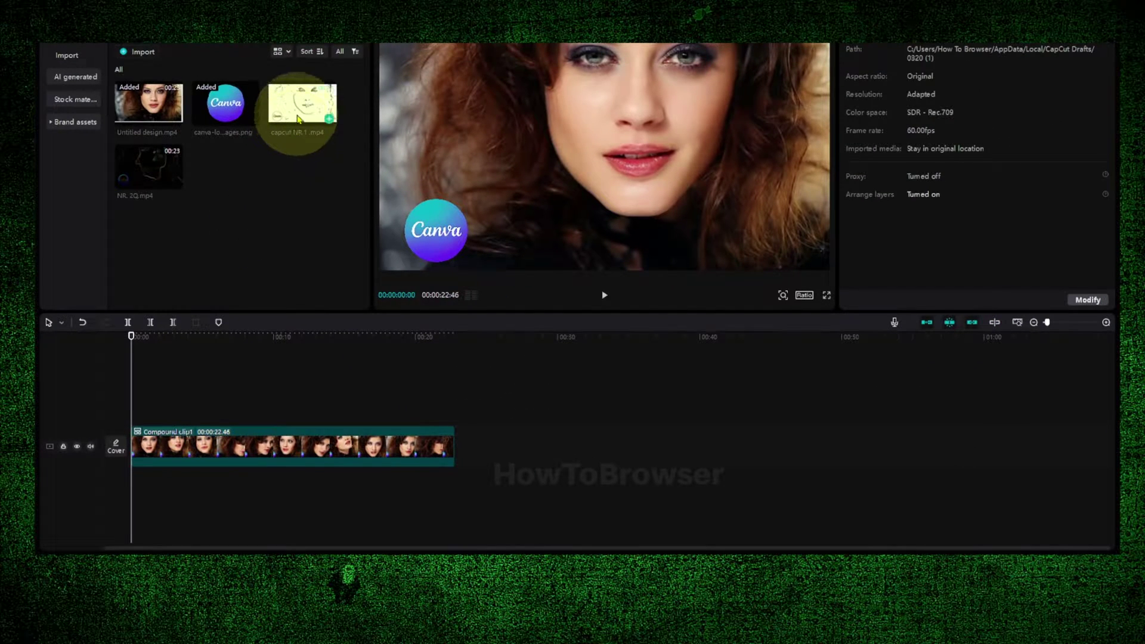
- Stack capcut NR.1 and NR. 2Q above the original, both starting at zero
{"action": "left_click_drag", "start_coordinate": [298, 118], "coordinate": [154, 396]}
{"action": "left_click_drag", "start_coordinate": [151, 200], "coordinate": [173, 386]}
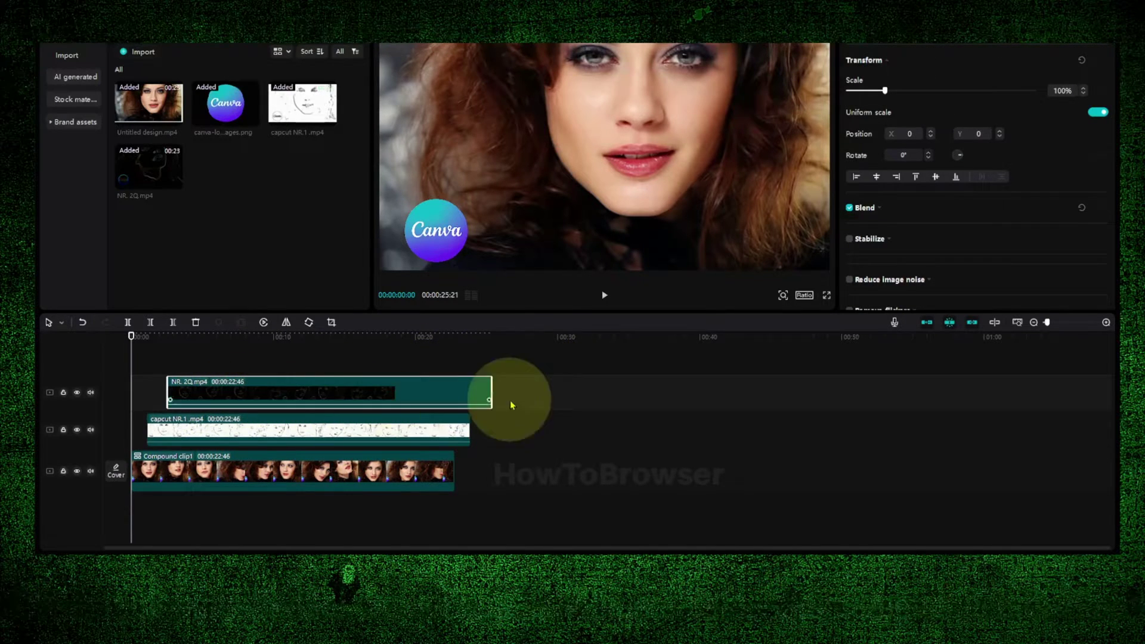
{"action": "left_click_drag", "start_coordinate": [272, 425], "coordinate": [255, 427]}
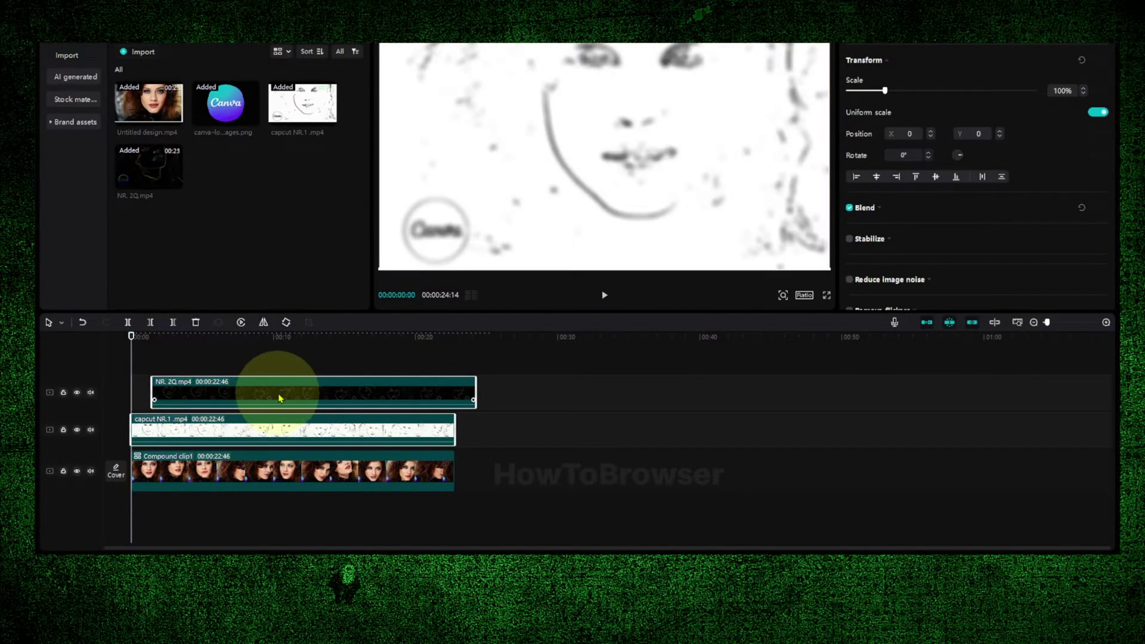
{"action": "left_click", "coordinate": [298, 361]}
{"action": "left_click_drag", "start_coordinate": [294, 384], "coordinate": [272, 393]}
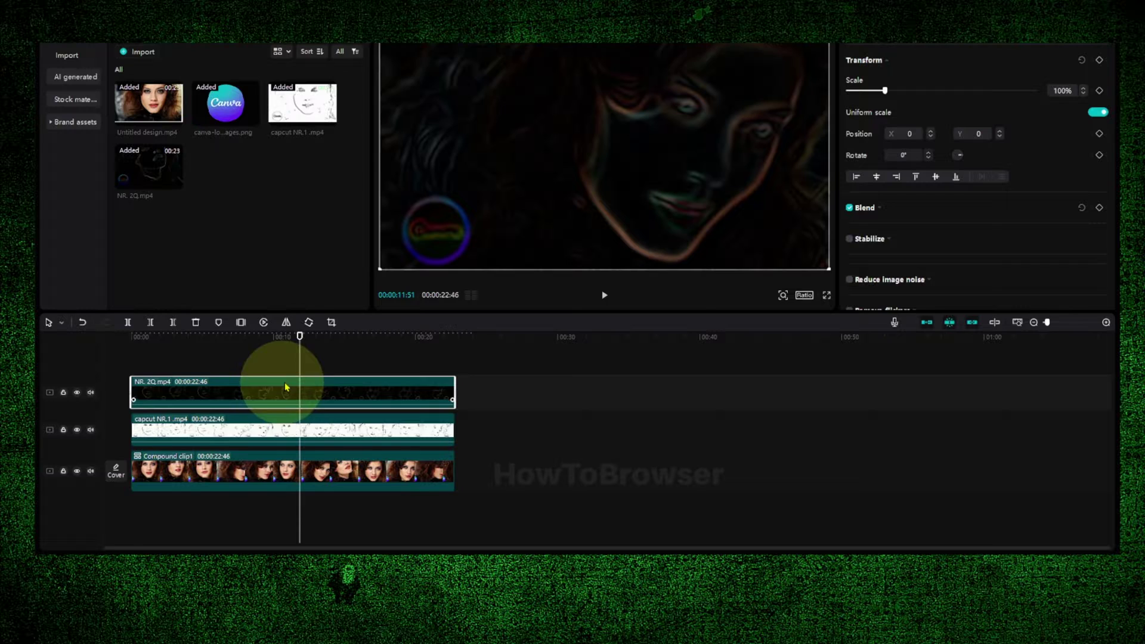
{"action": "left_click_drag", "start_coordinate": [299, 336], "coordinate": [186, 348]}
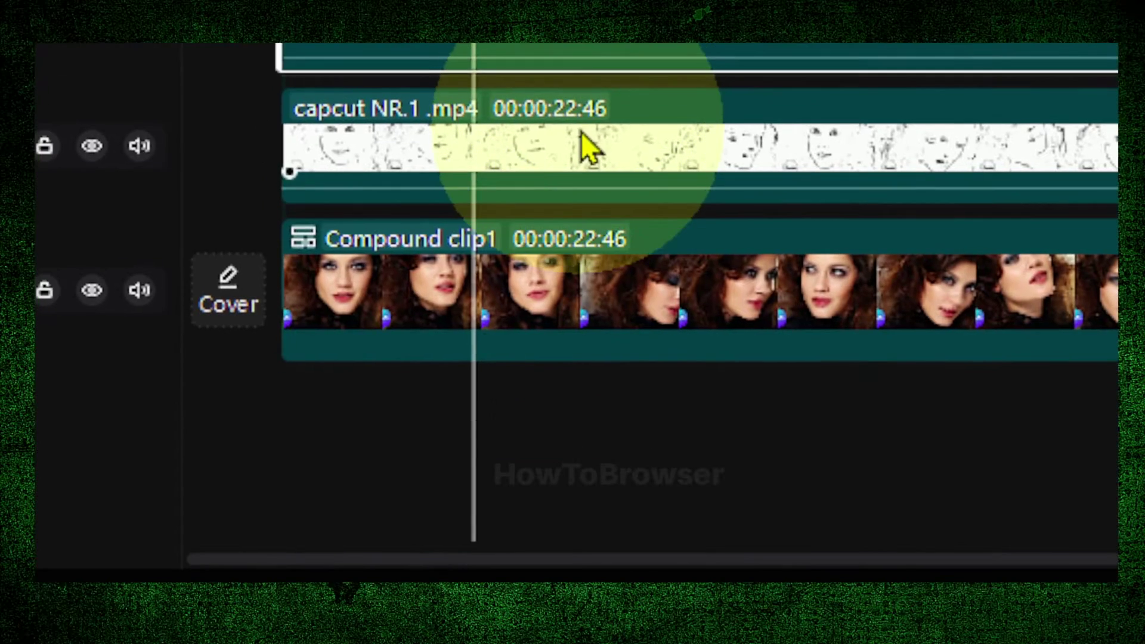
{"action": "left_click", "coordinate": [581, 133]}
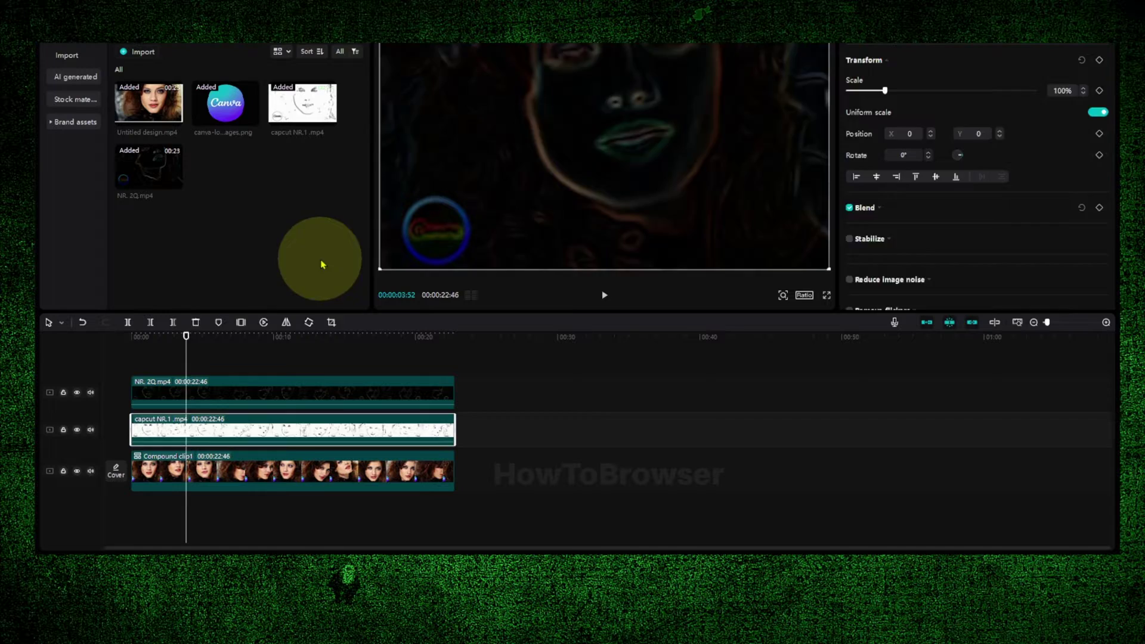
- Give the capcut NR.1 sketch clip Color burn blending at 35% opacity, then preview it
{"action": "left_click", "coordinate": [324, 337]}
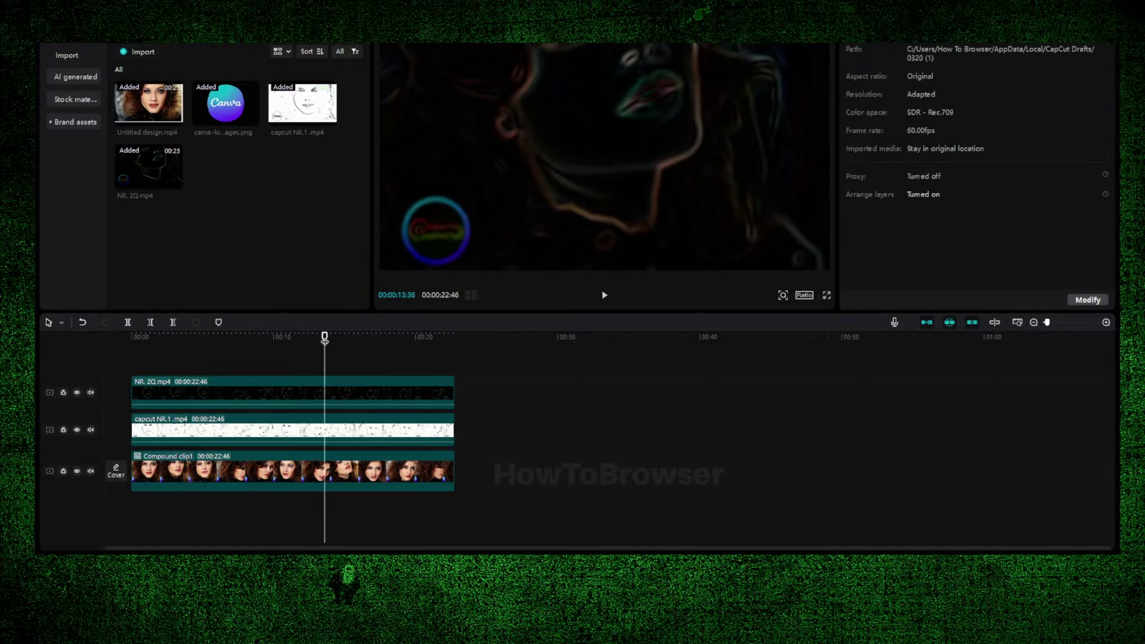
{"action": "left_click", "coordinate": [350, 441]}
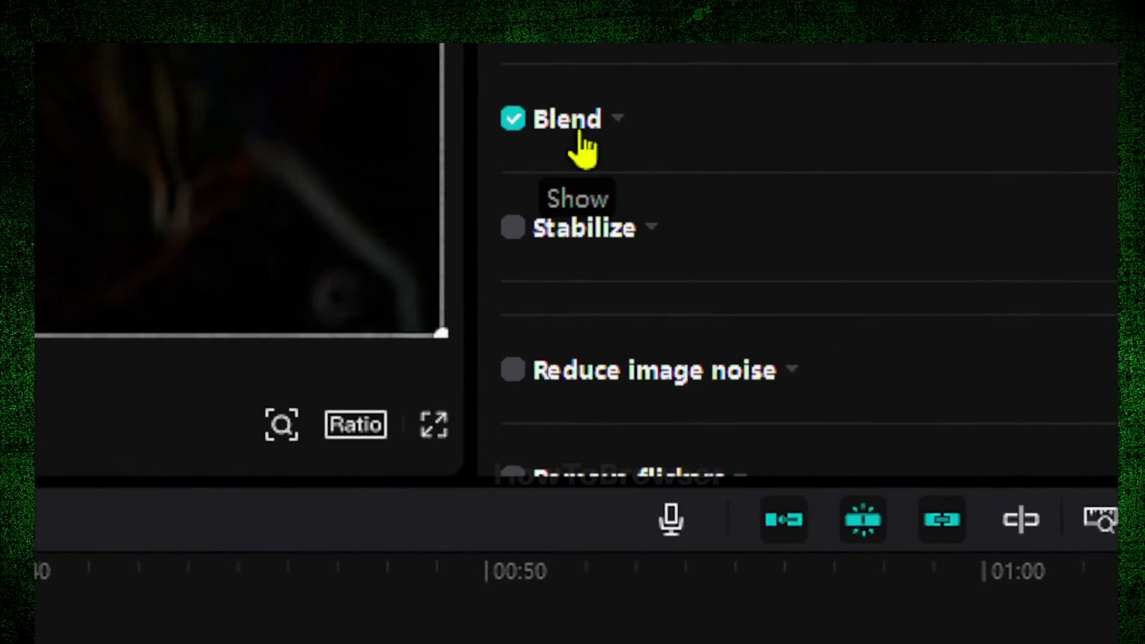
{"action": "left_click", "coordinate": [868, 208]}
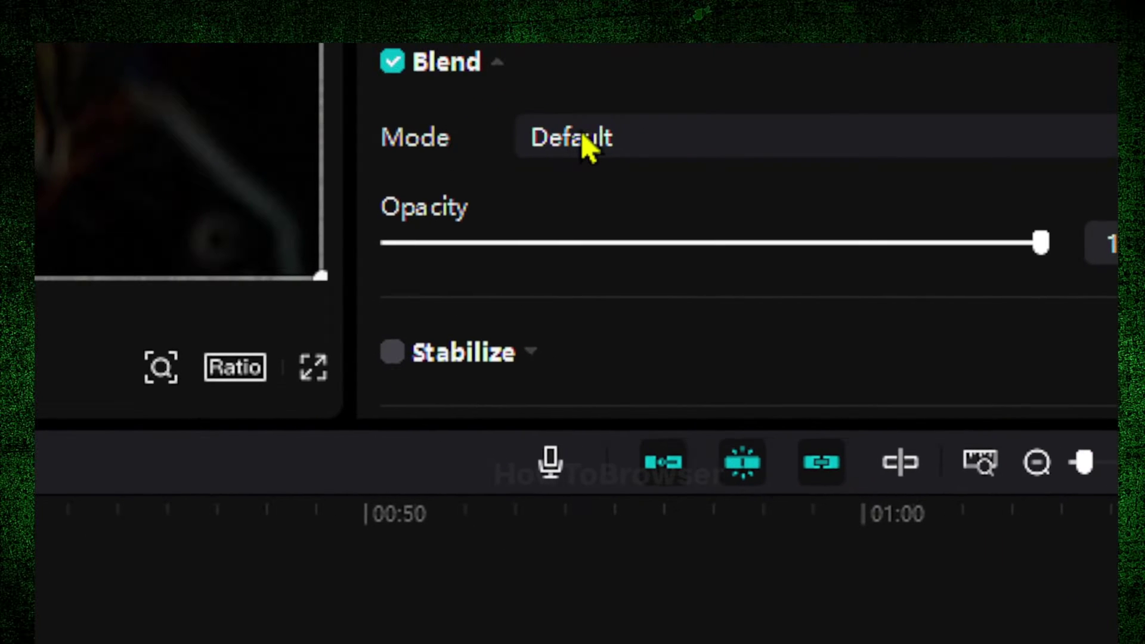
{"action": "left_click", "coordinate": [706, 215]}
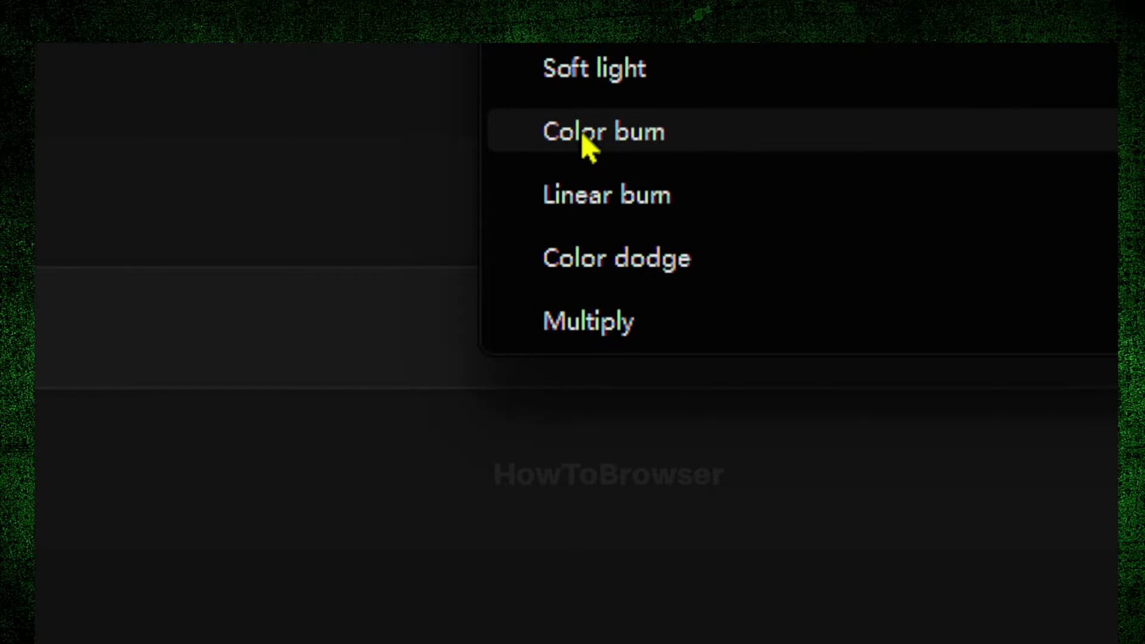
{"action": "left_click", "coordinate": [584, 138]}
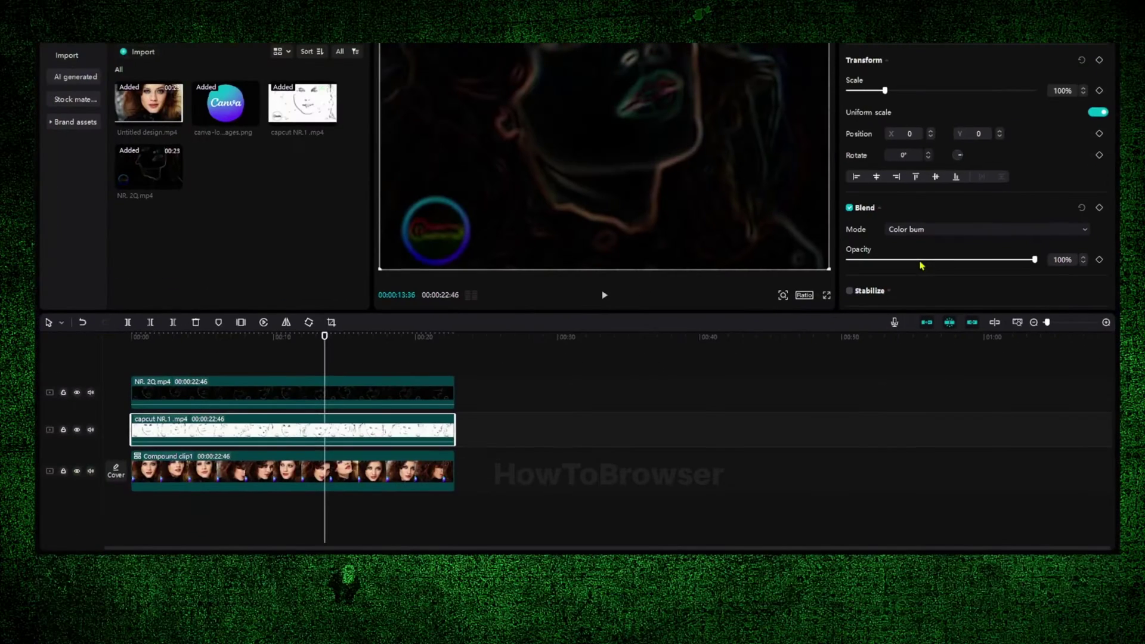
{"action": "mouse_move", "coordinate": [923, 261]}
{"action": "left_mouse_down"}
{"action": "mouse_move", "coordinate": [898, 260]}
{"action": "mouse_move", "coordinate": [911, 261]}
{"action": "left_mouse_up"}
{"action": "left_click_drag", "start_coordinate": [326, 338], "coordinate": [361, 342]}
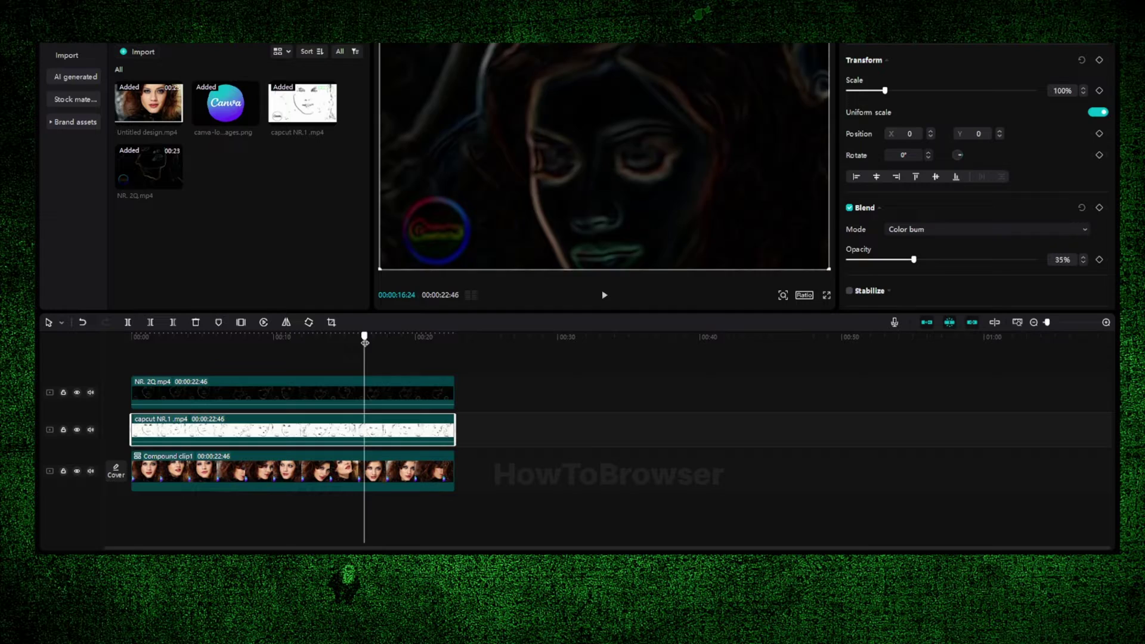
{"action": "mouse_move", "coordinate": [364, 343]}
{"action": "left_mouse_down"}
{"action": "mouse_move", "coordinate": [391, 338]}
{"action": "mouse_move", "coordinate": [235, 337]}
{"action": "mouse_move", "coordinate": [345, 337]}
{"action": "left_mouse_up"}
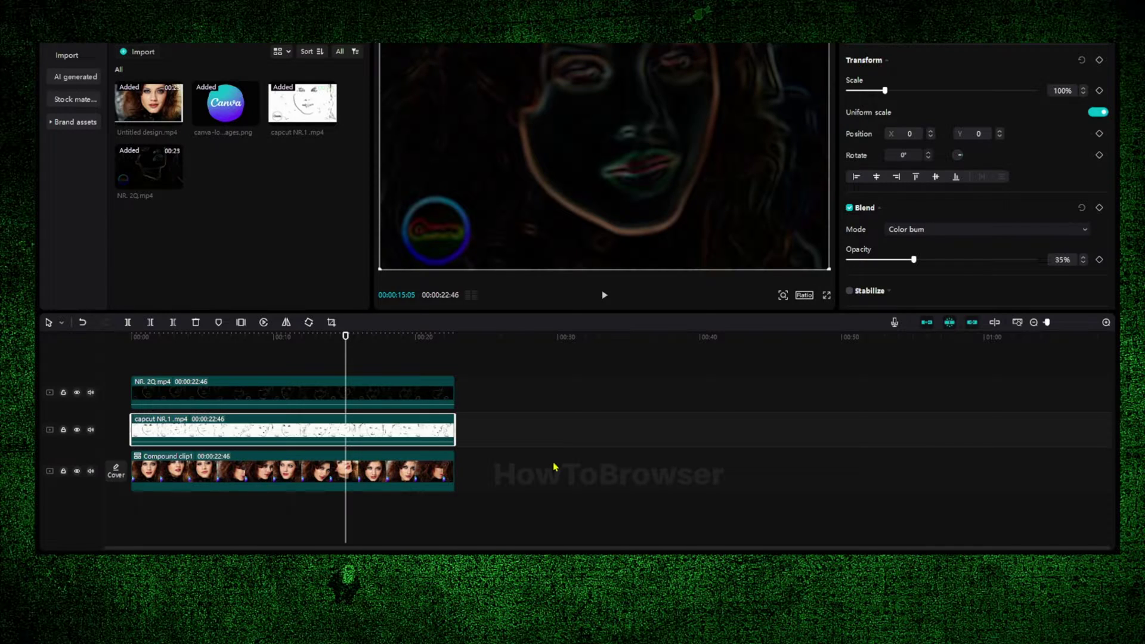
- Set the NR. 2Q neon clip's blend mode to Color dodge at 71% opacity
{"action": "left_click", "coordinate": [385, 390]}
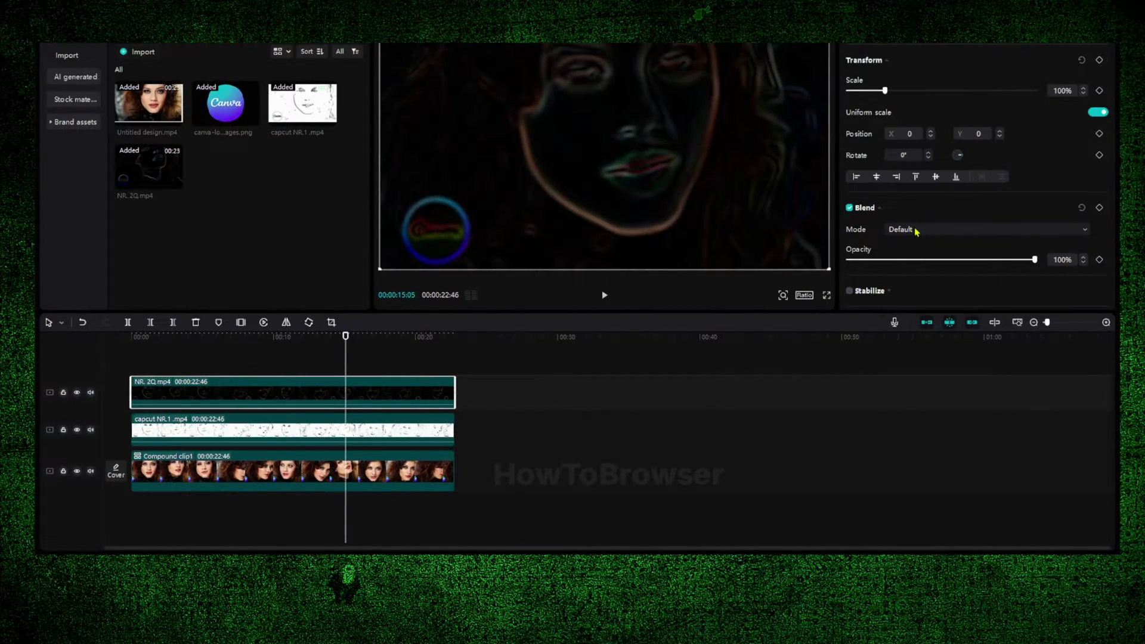
{"action": "left_click", "coordinate": [917, 230]}
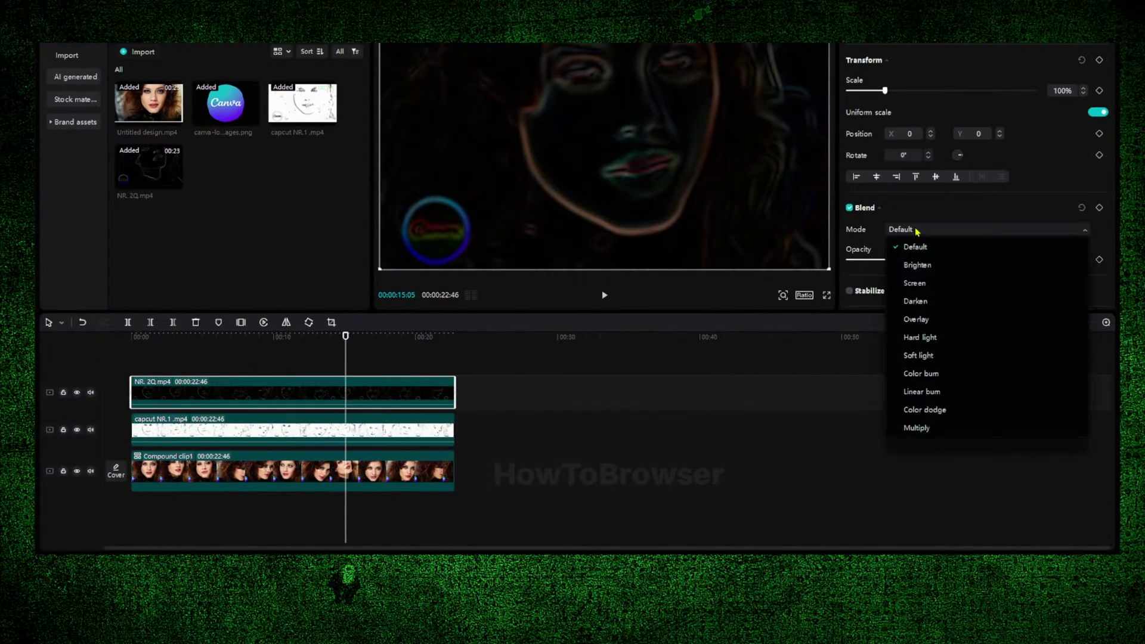
{"action": "left_click", "coordinate": [909, 412]}
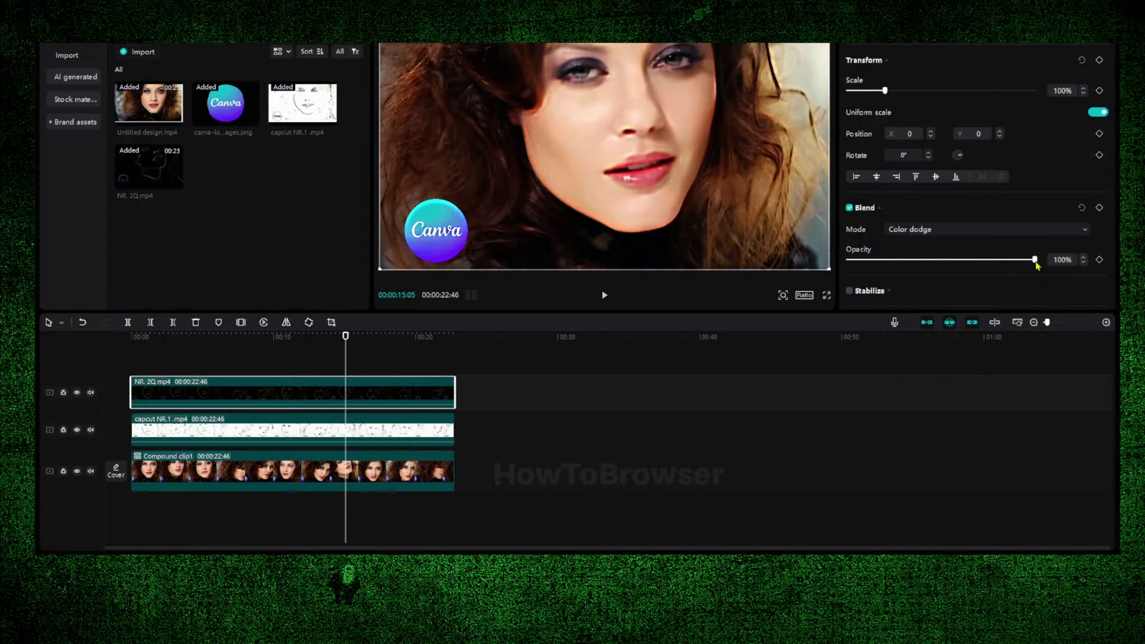
{"action": "left_click_drag", "start_coordinate": [1039, 262], "coordinate": [982, 254]}
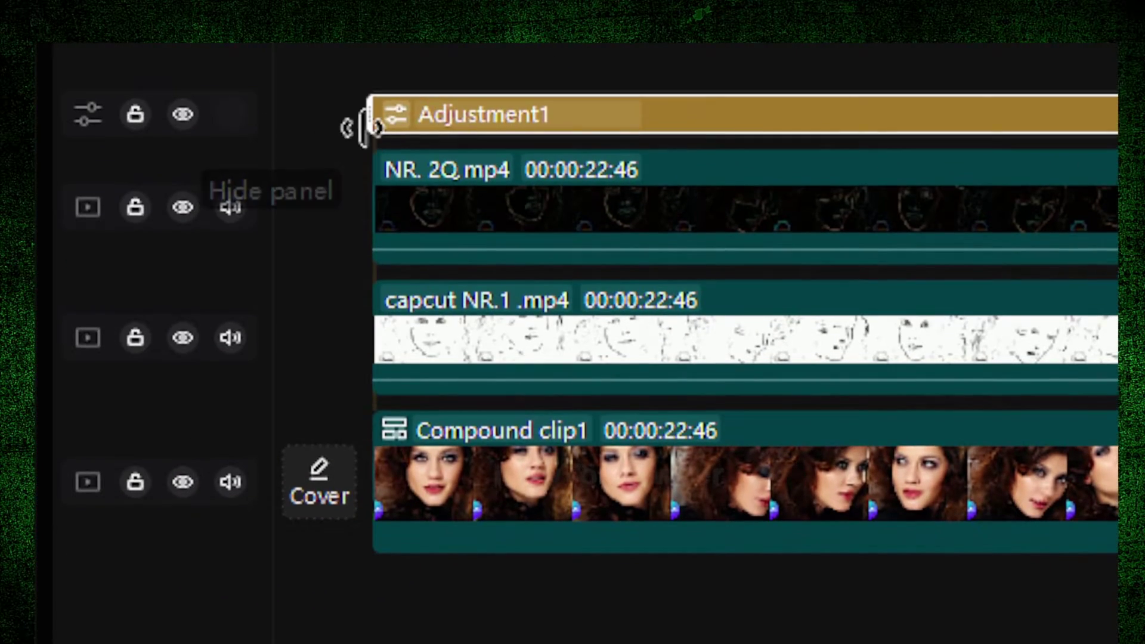
- Trim the start of Adjustment1 and raise its Sharpen value to 44
{"action": "mouse_move", "coordinate": [366, 119]}
{"action": "left_mouse_down"}
{"action": "mouse_move", "coordinate": [417, 121]}
{"action": "mouse_move", "coordinate": [363, 127]}
{"action": "left_mouse_up"}
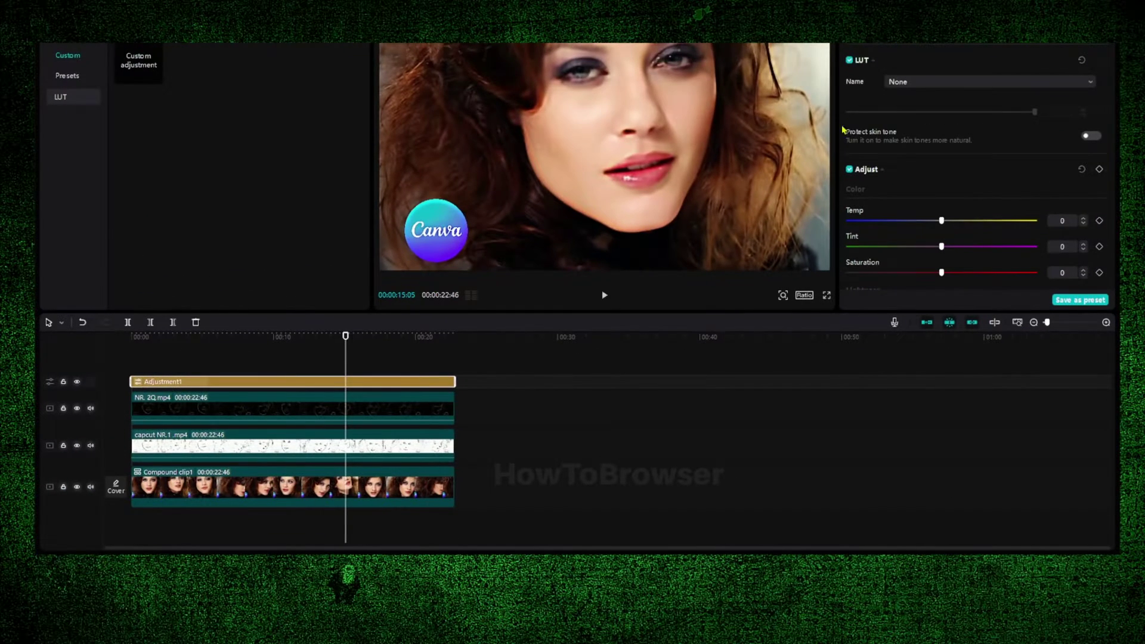
{"action": "scroll", "coordinate": [976, 115], "scroll_direction": "down", "scroll_amount": 10}
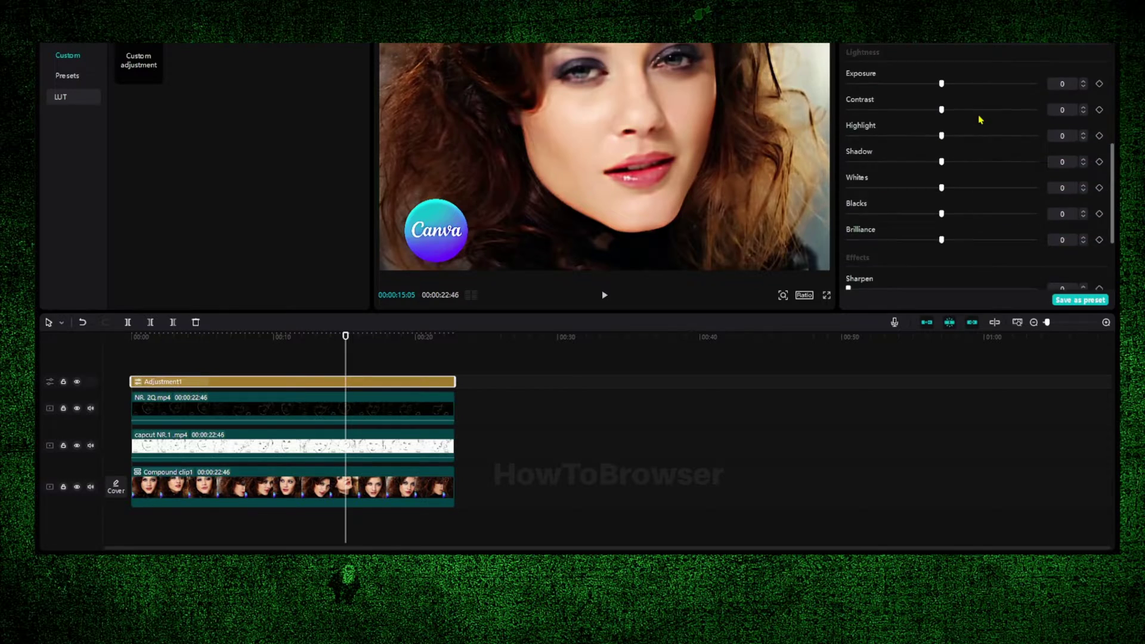
{"action": "left_click_drag", "start_coordinate": [849, 180], "coordinate": [933, 180]}
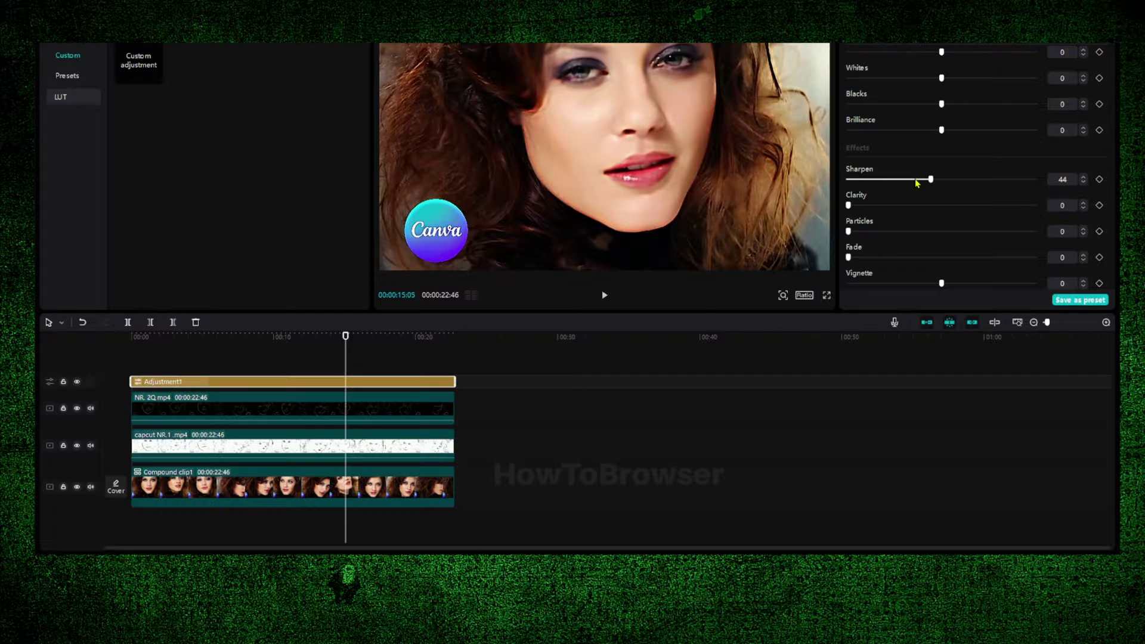
- Ease Sharpen down to 43 and raise Clarity to 97
{"action": "mouse_move", "coordinate": [937, 182]}
{"action": "left_mouse_down"}
{"action": "mouse_move", "coordinate": [876, 180]}
{"action": "mouse_move", "coordinate": [928, 180]}
{"action": "left_mouse_up"}
{"action": "left_click_drag", "start_coordinate": [849, 208], "coordinate": [907, 218]}
{"action": "left_click_drag", "start_coordinate": [911, 205], "coordinate": [801, 240]}
- Try out Vignette and Exposure, leaving both at 0
{"action": "mouse_move", "coordinate": [941, 283]}
{"action": "left_mouse_down"}
{"action": "mouse_move", "coordinate": [1030, 284]}
{"action": "mouse_move", "coordinate": [852, 282]}
{"action": "mouse_move", "coordinate": [942, 283]}
{"action": "left_mouse_up"}
{"action": "scroll", "coordinate": [925, 222], "scroll_direction": "up", "scroll_amount": 10}
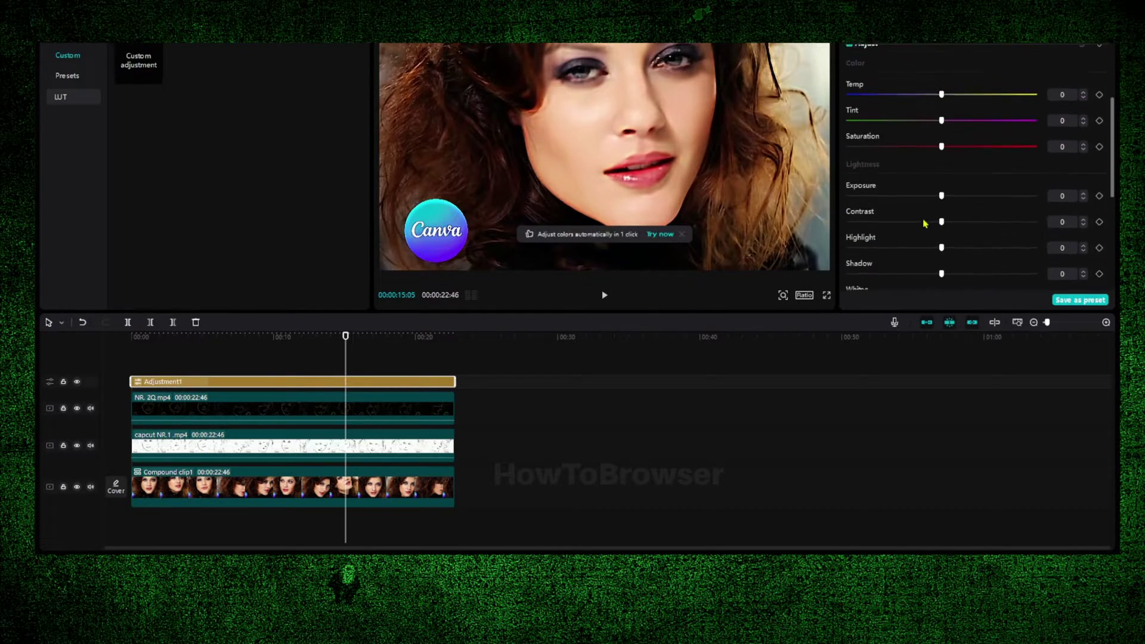
{"action": "scroll", "coordinate": [925, 224], "scroll_direction": "down", "scroll_amount": 2}
{"action": "left_click_drag", "start_coordinate": [941, 198], "coordinate": [942, 225]}
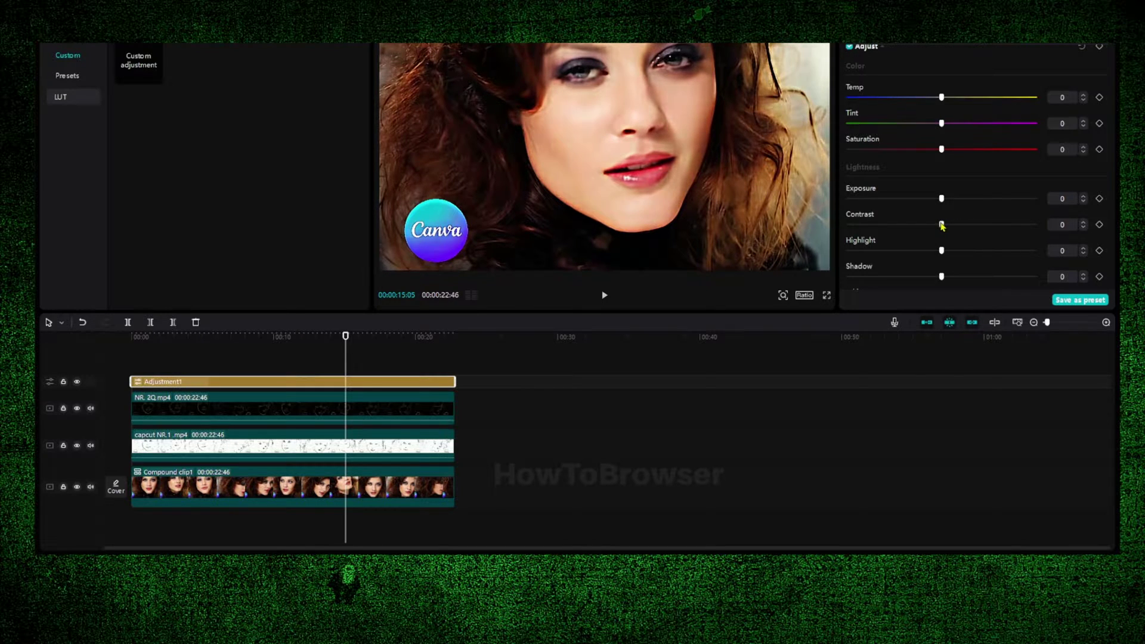
- Test brightening the image with the Curves adjustment
{"action": "scroll", "coordinate": [978, 229], "scroll_direction": "up", "scroll_amount": 3}
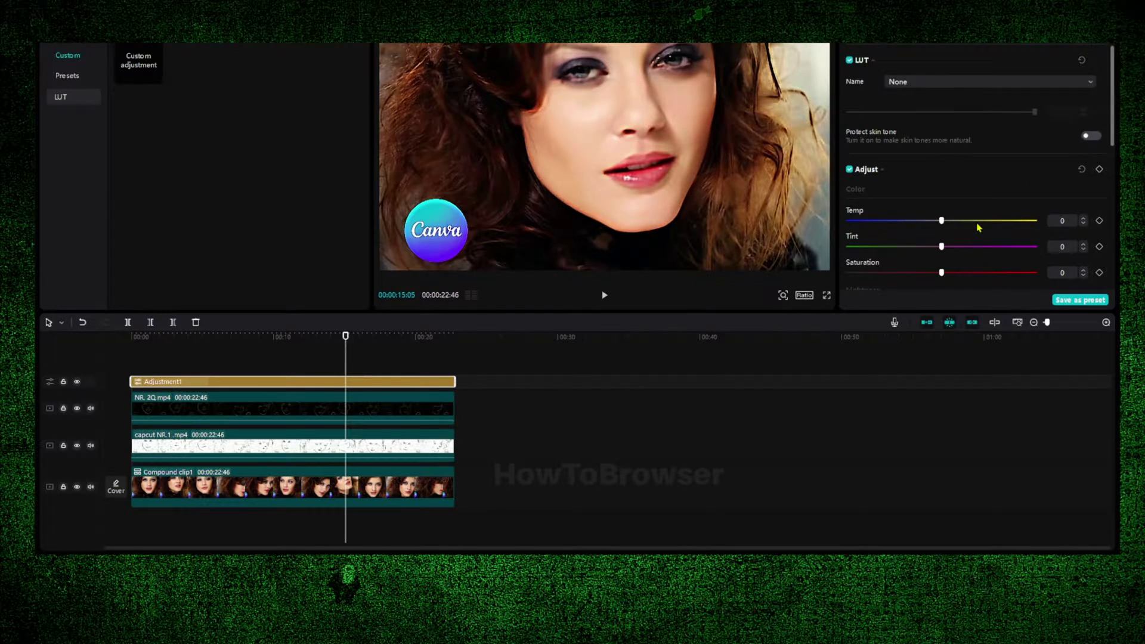
{"action": "scroll", "coordinate": [983, 51], "scroll_direction": "down", "scroll_amount": 15}
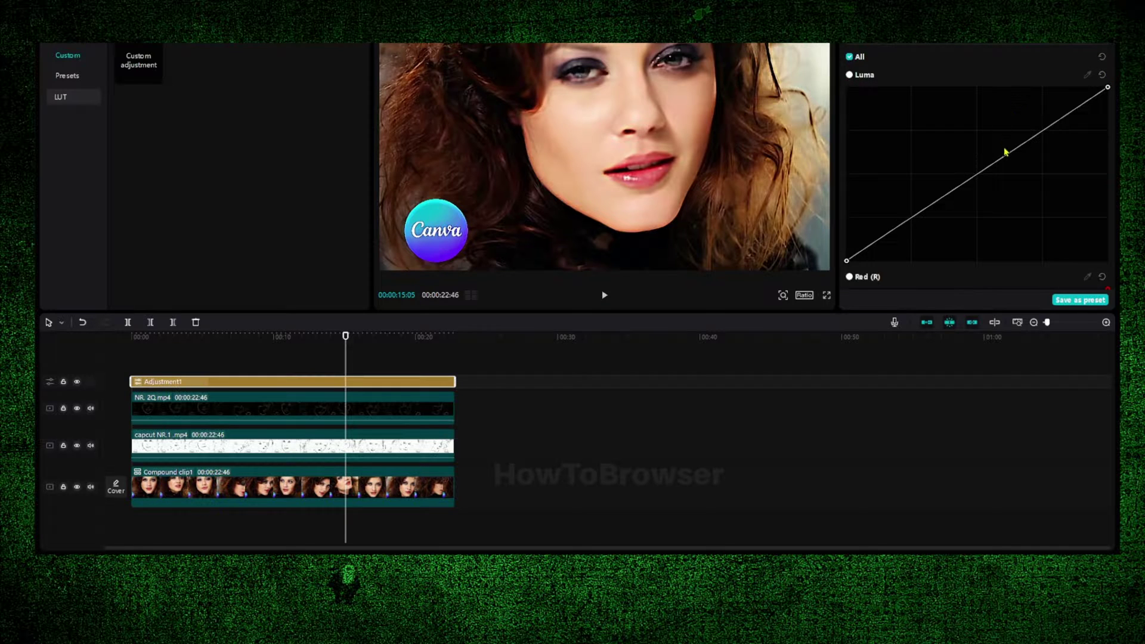
{"action": "left_click_drag", "start_coordinate": [1006, 156], "coordinate": [1044, 154]}
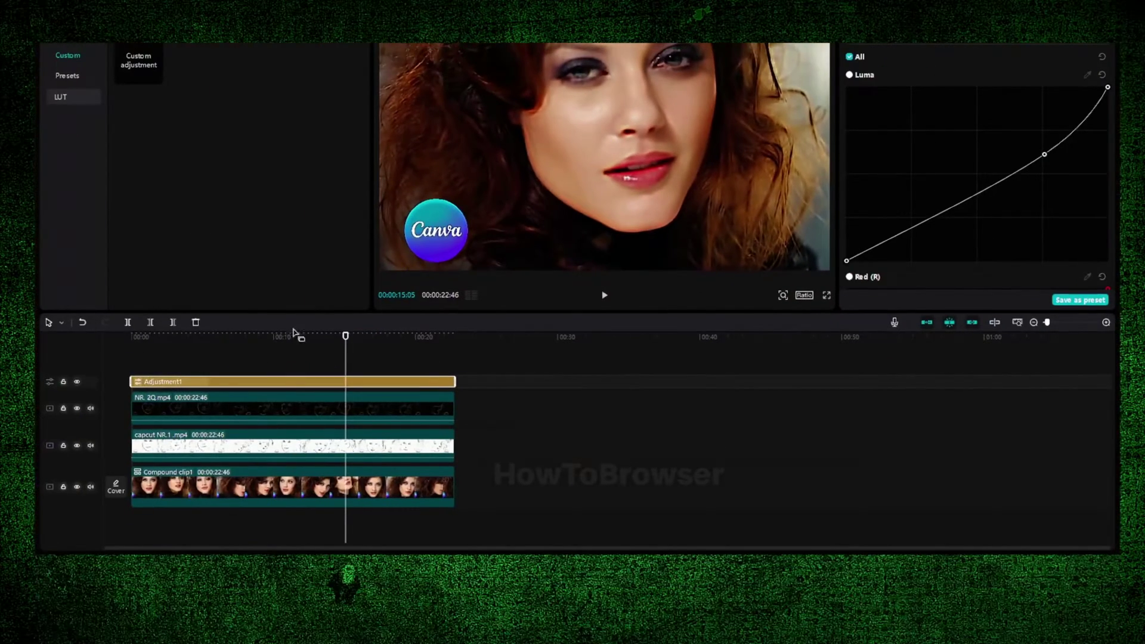
- Toggle Adjustment1's eye icon off and on repeatedly to compare the look
{"action": "left_click", "coordinate": [77, 381]}
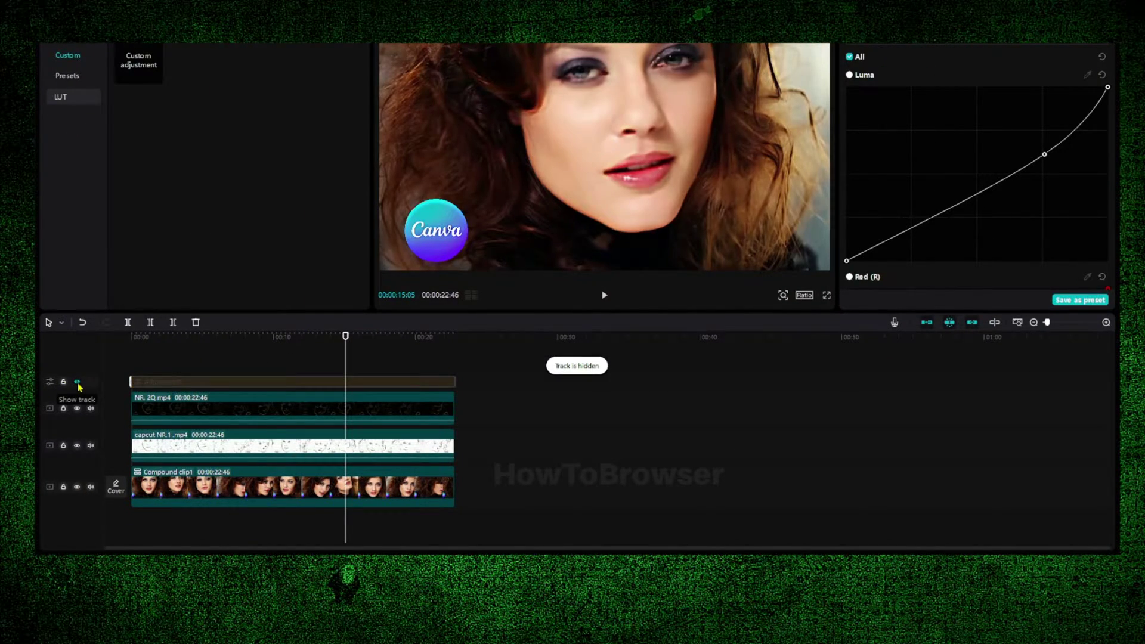
{"action": "left_click", "coordinate": [77, 381]}
{"action": "left_click", "coordinate": [77, 381]}
{"action": "left_click", "coordinate": [77, 381]}
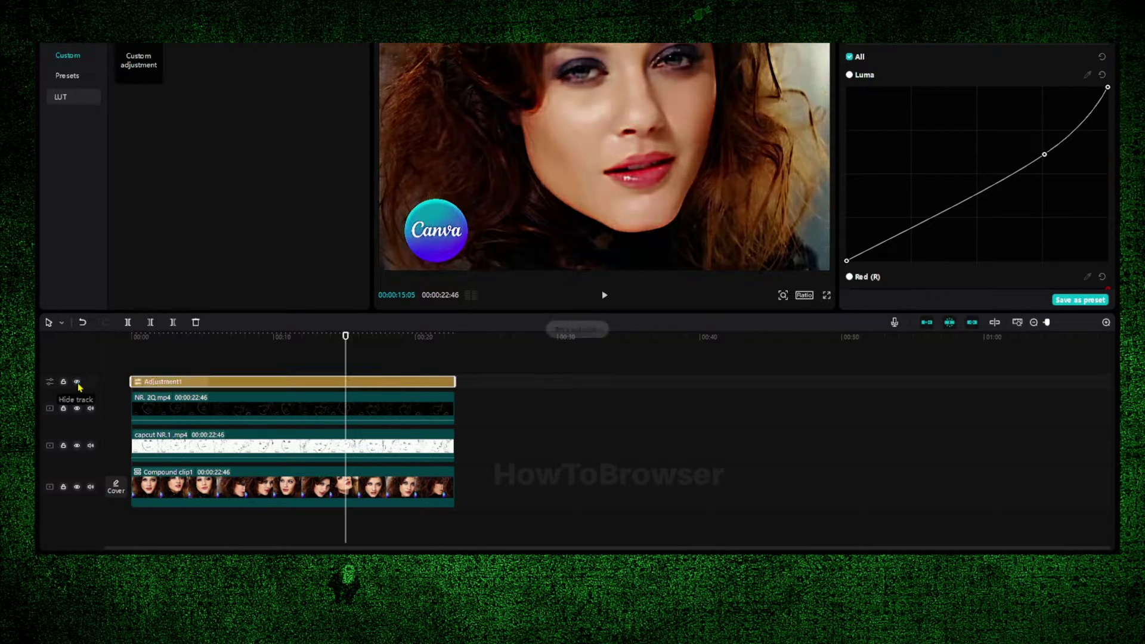
{"action": "left_click", "coordinate": [77, 382]}
{"action": "left_click", "coordinate": [77, 382]}
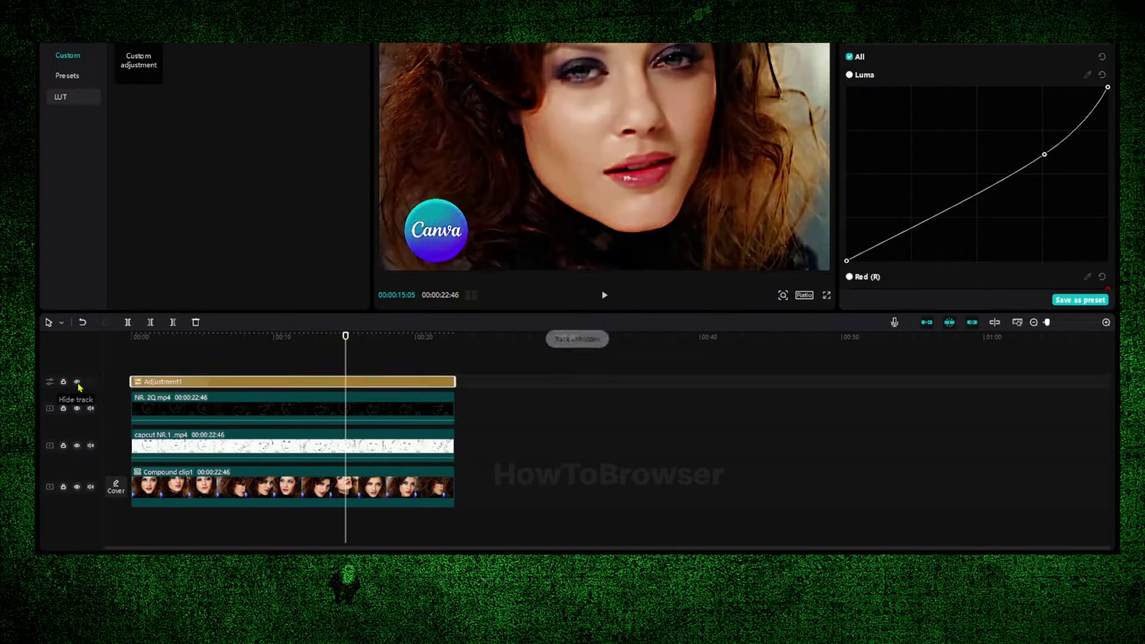
- Select the two overlay clips, then all four timeline clips, and preview a later moment
{"action": "left_click_drag", "start_coordinate": [478, 412], "coordinate": [317, 448]}
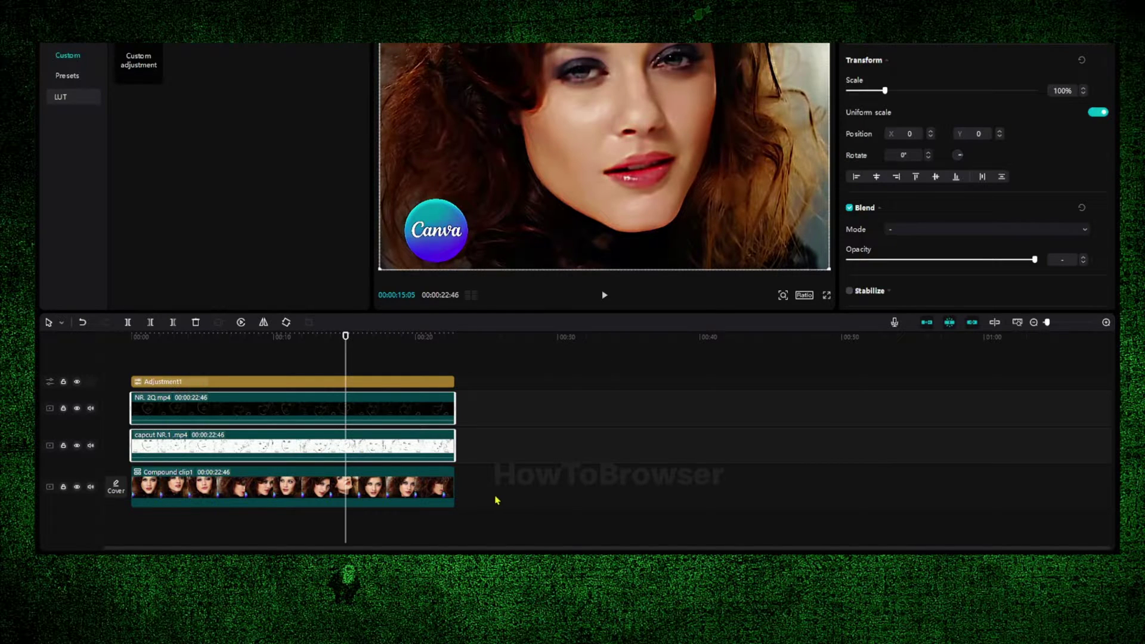
{"action": "left_click_drag", "start_coordinate": [511, 369], "coordinate": [115, 527]}
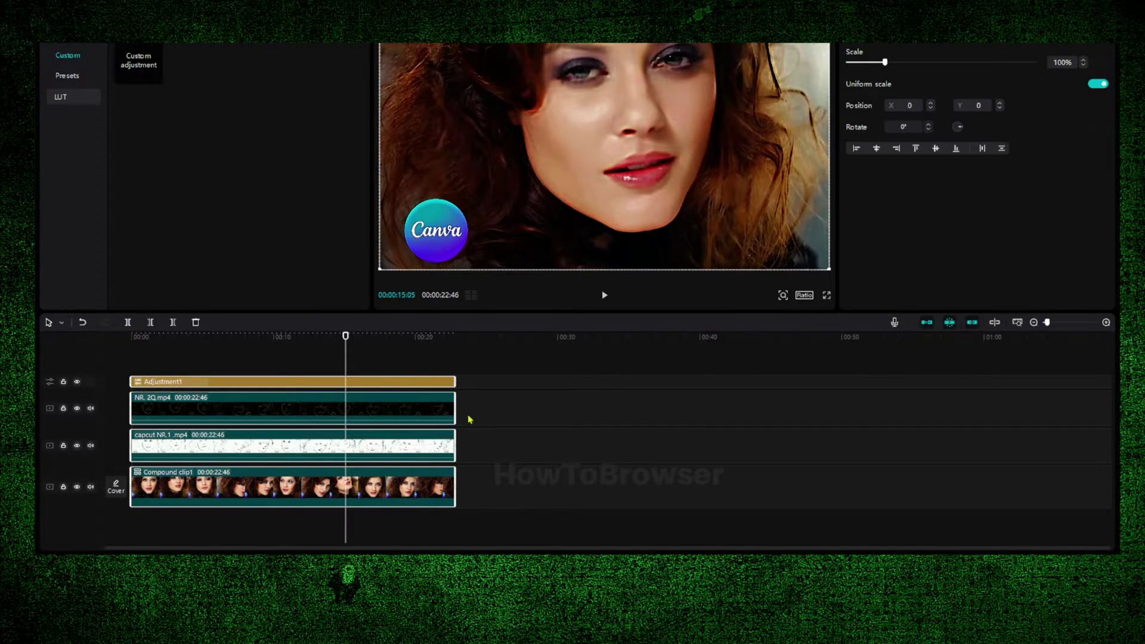
{"action": "left_click_drag", "start_coordinate": [392, 346], "coordinate": [408, 365]}
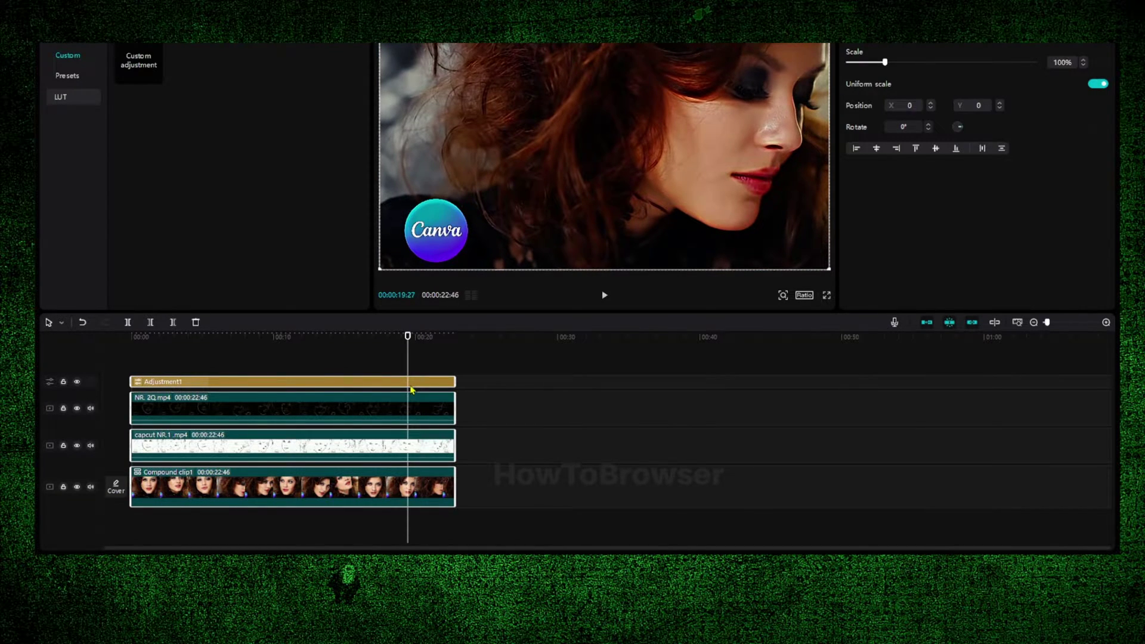
- Reselect Adjustment1 and set its Basic Clarity to 31 alongside Sharpen 43
{"action": "left_click", "coordinate": [411, 384]}
{"action": "left_click", "coordinate": [861, 53]}
{"action": "scroll", "coordinate": [886, 151], "scroll_direction": "down", "scroll_amount": 3}
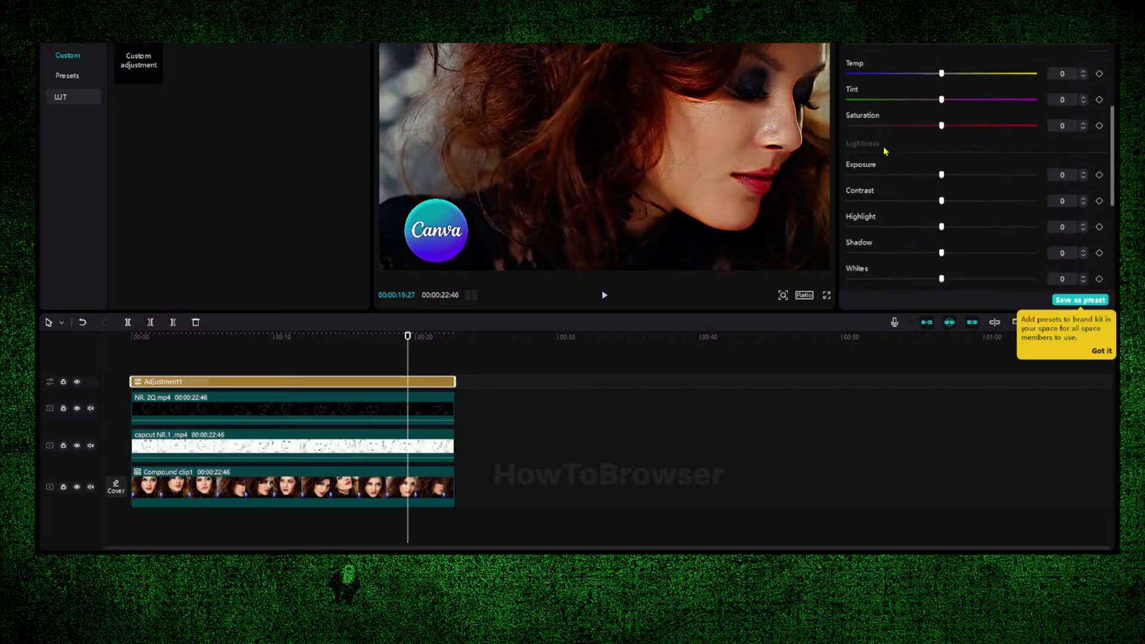
{"action": "scroll", "coordinate": [886, 151], "scroll_direction": "down", "scroll_amount": 3}
{"action": "mouse_move", "coordinate": [891, 206]}
{"action": "left_mouse_down"}
{"action": "mouse_move", "coordinate": [926, 206]}
{"action": "mouse_move", "coordinate": [871, 206]}
{"action": "mouse_move", "coordinate": [905, 206]}
{"action": "left_mouse_up"}
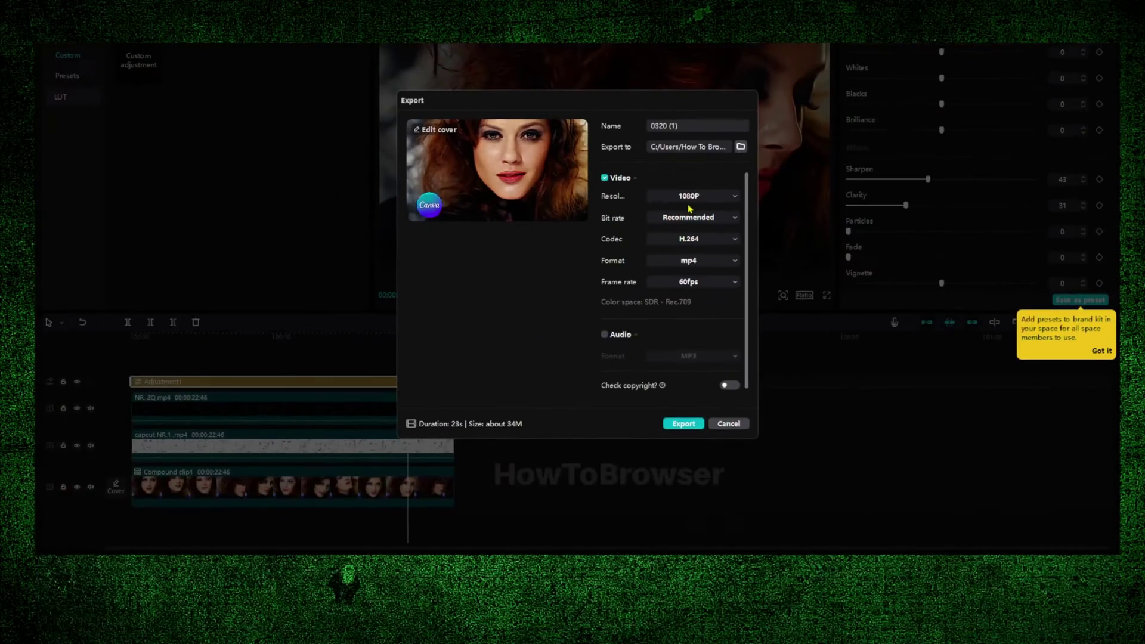
- Set the export resolution to 4K after briefly trying 1080P
{"action": "left_click", "coordinate": [686, 199]}
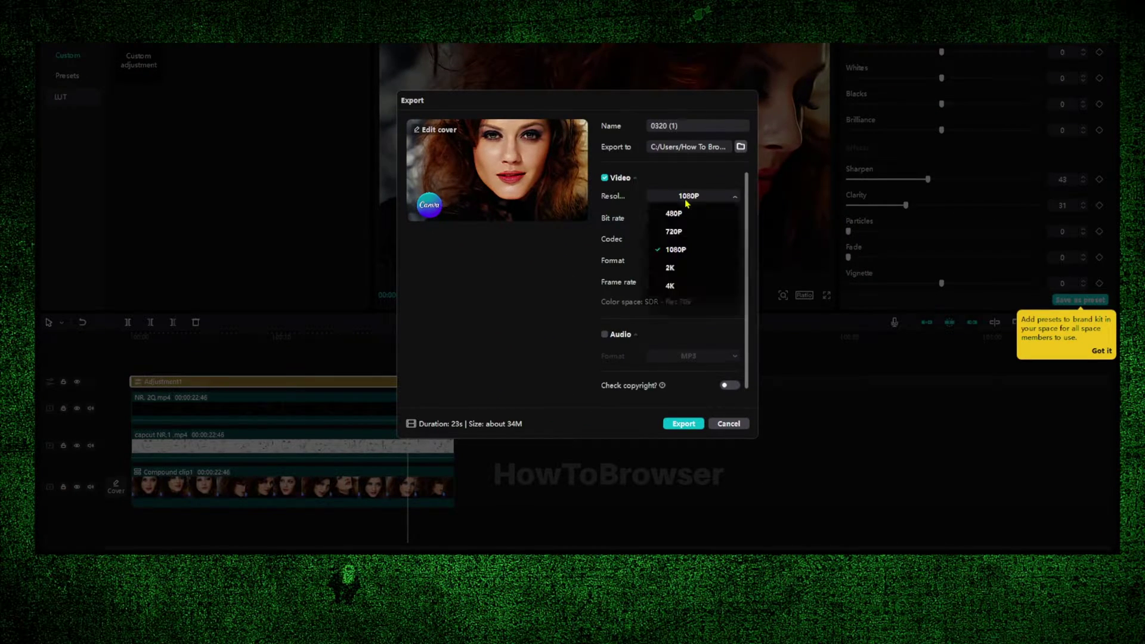
{"action": "left_click", "coordinate": [680, 289]}
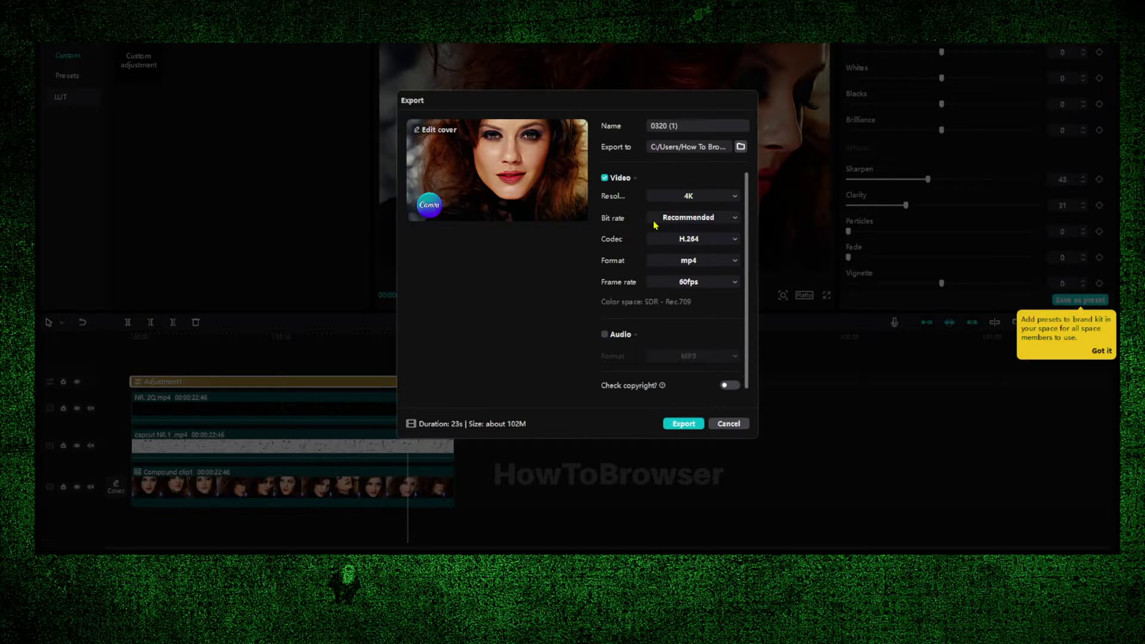
{"action": "left_click", "coordinate": [696, 197]}
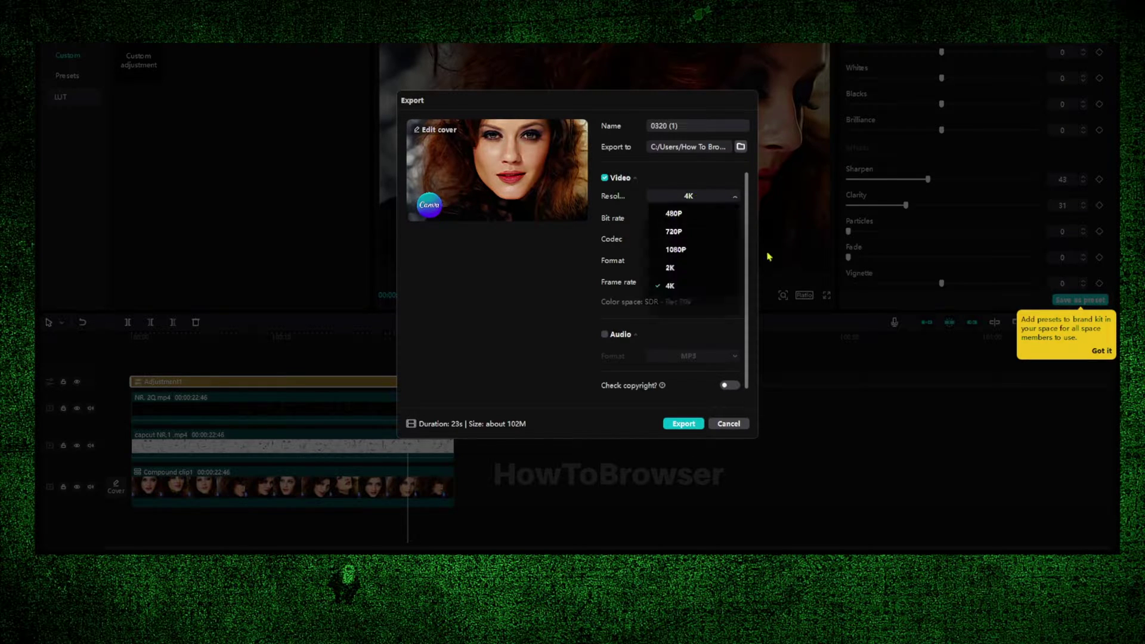
{"action": "left_click", "coordinate": [710, 253]}
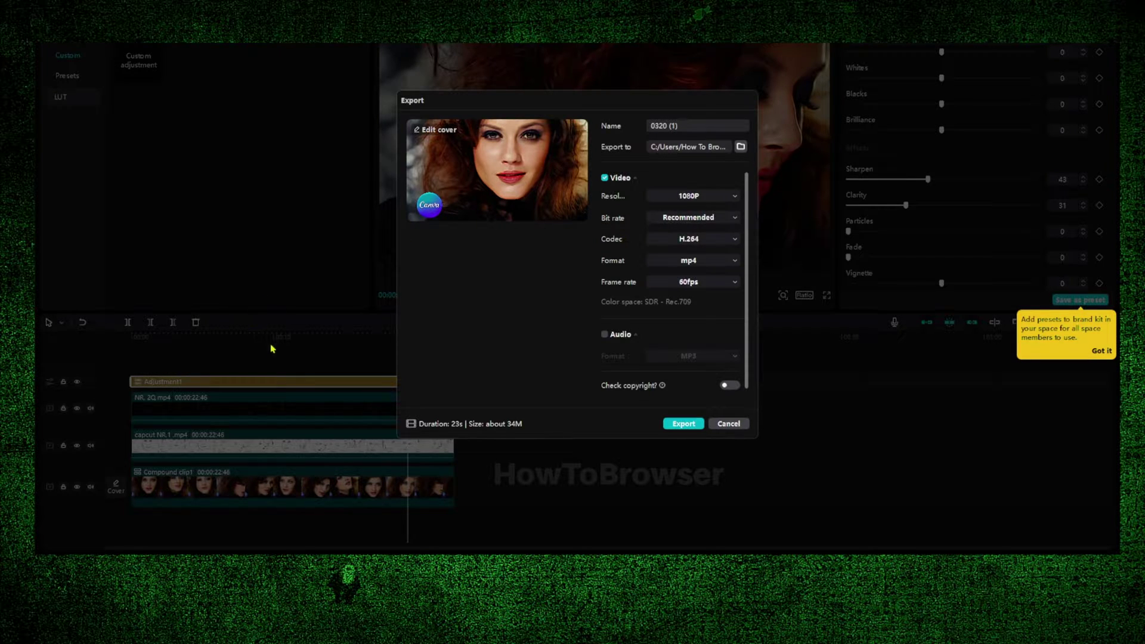
{"action": "left_click", "coordinate": [727, 205]}
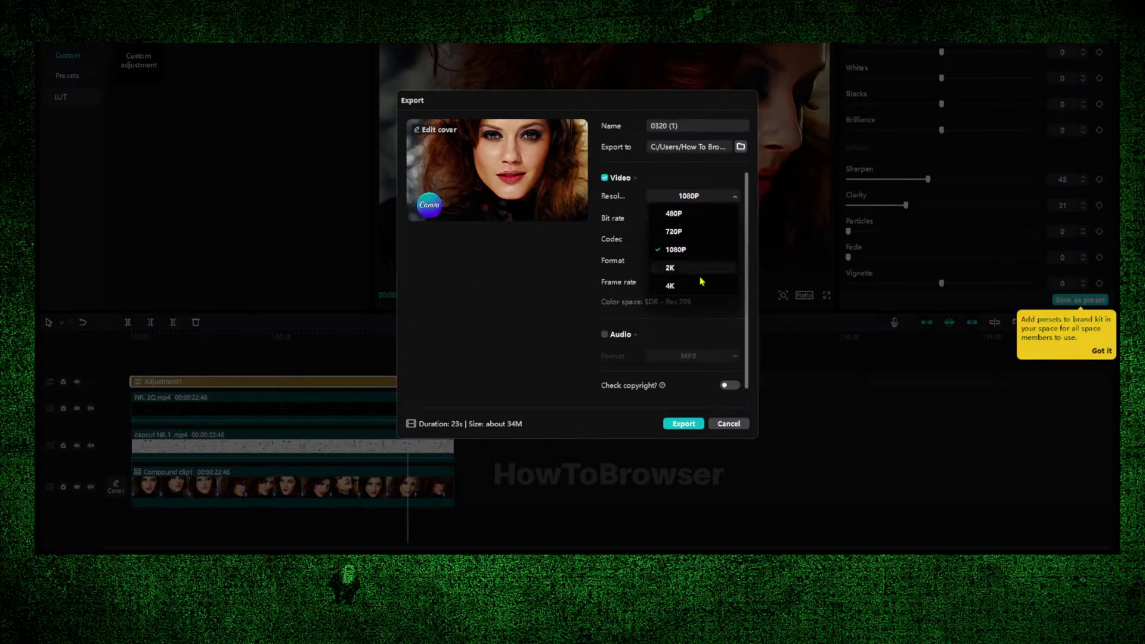
{"action": "left_click", "coordinate": [702, 283]}
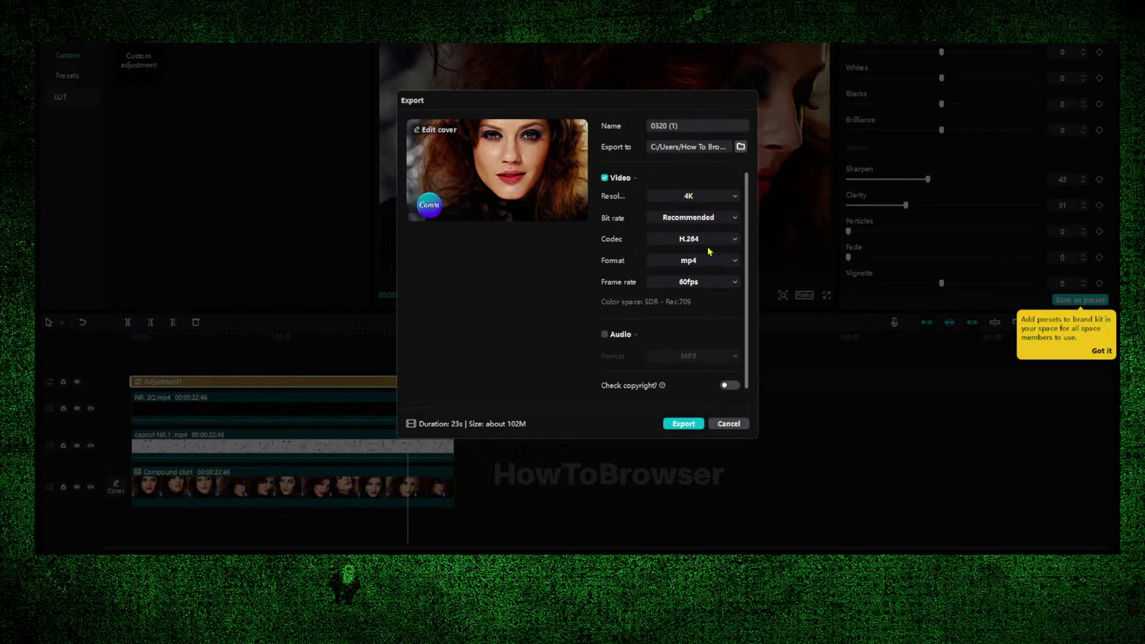
- Raise the bit rate to Higher, keeping mp4 format and 60fps frame rate
{"action": "left_click", "coordinate": [698, 219]}
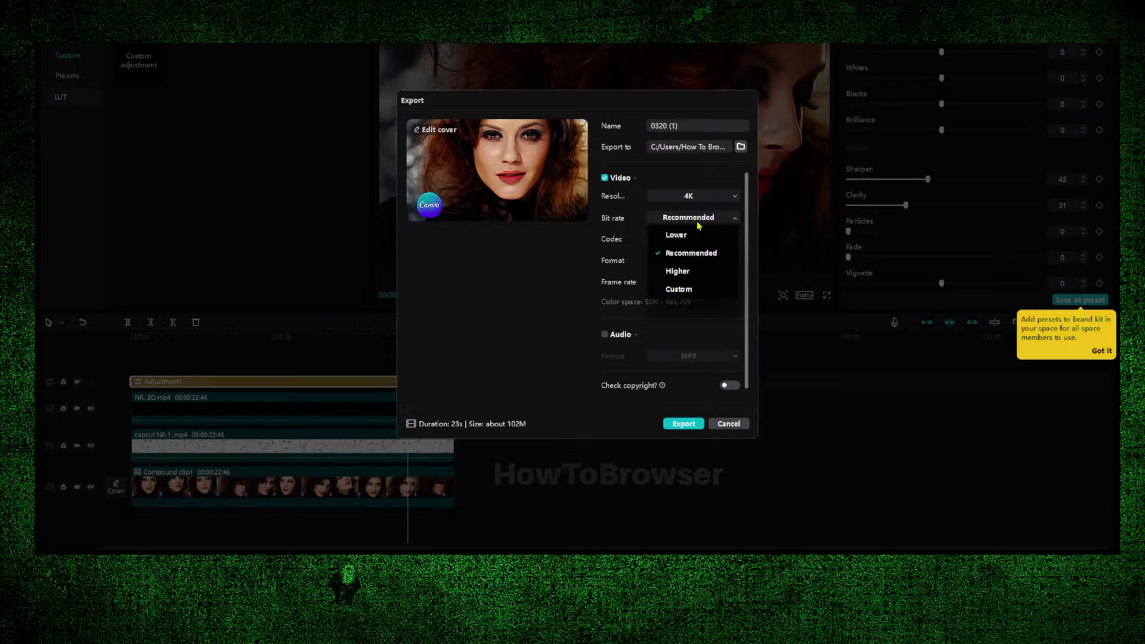
{"action": "left_click", "coordinate": [687, 270]}
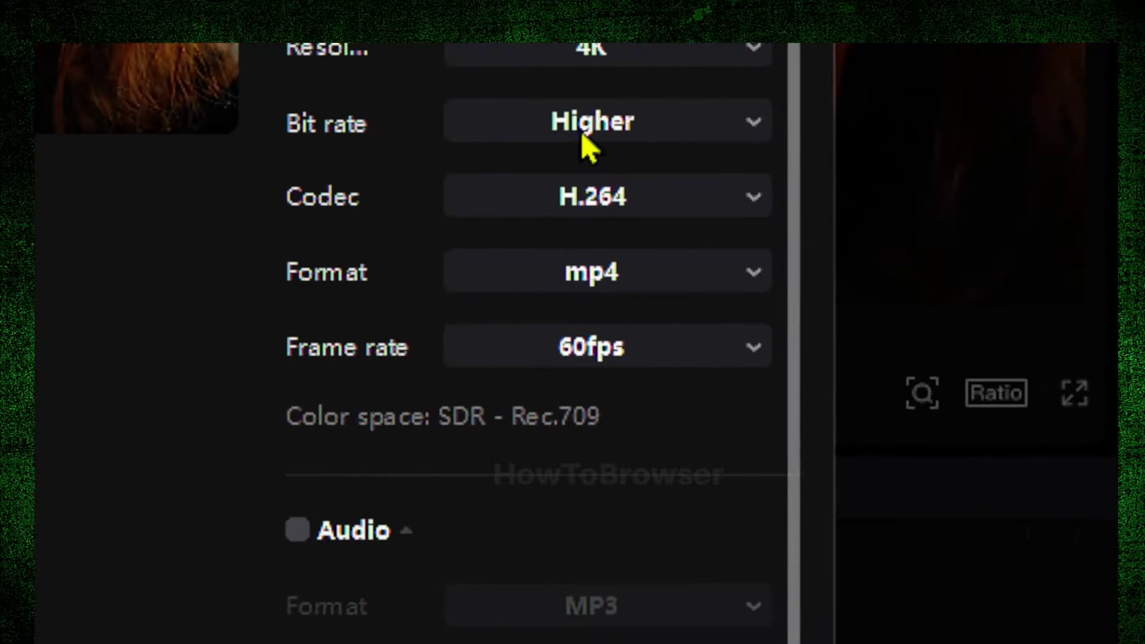
{"action": "left_click", "coordinate": [583, 136]}
{"action": "left_click", "coordinate": [549, 319]}
{"action": "left_click", "coordinate": [603, 286]}
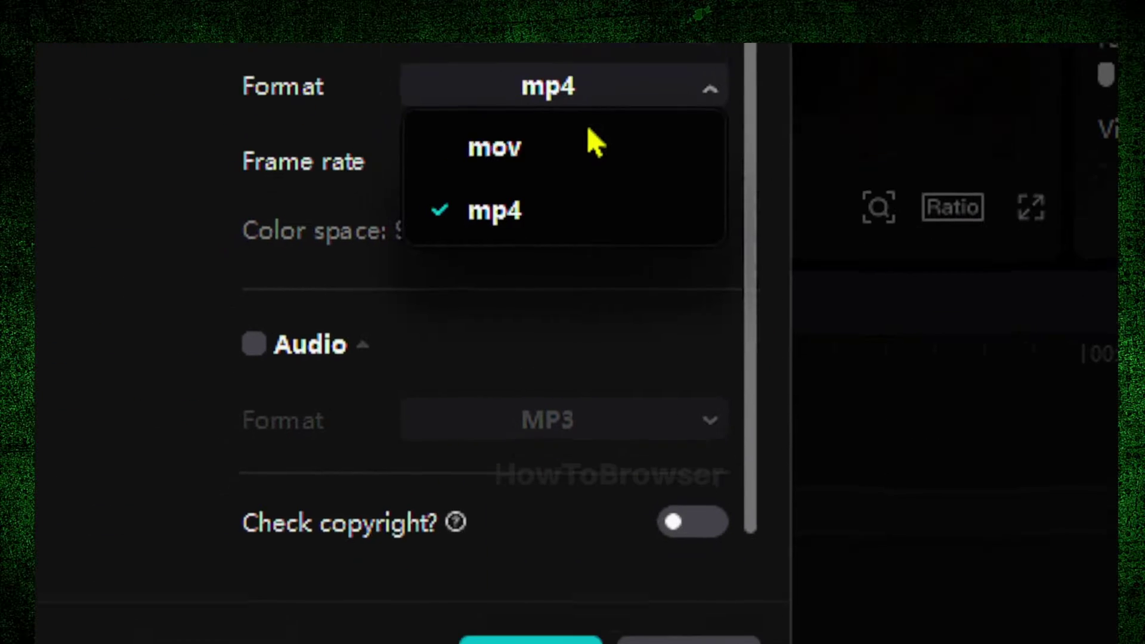
{"action": "left_click", "coordinate": [581, 211]}
{"action": "left_click", "coordinate": [601, 162]}
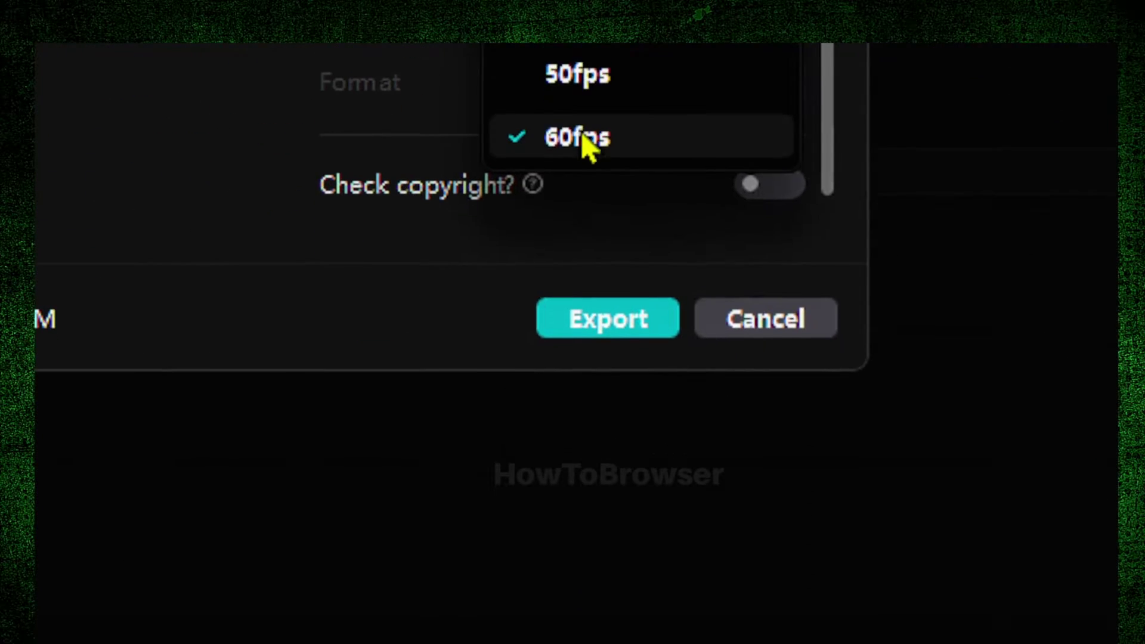
{"action": "left_click", "coordinate": [587, 143]}
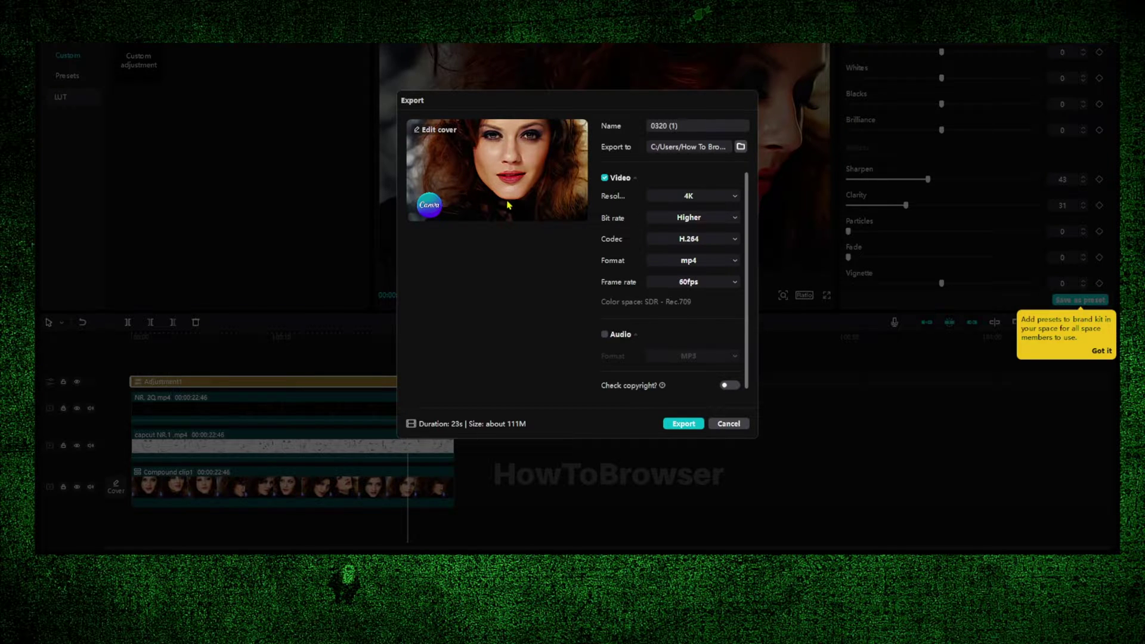
- Search 'power option' and reveal the Ultimate Performance plan's Minimum processor state at 100%
{"action": "key", "text": "super+s"}
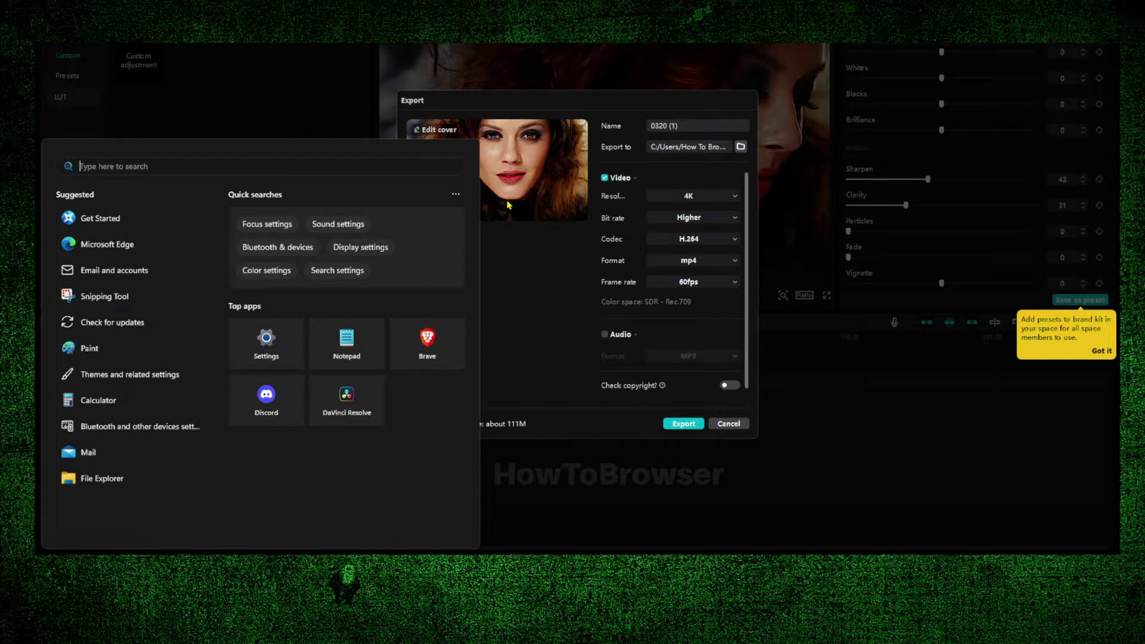
{"action": "type", "text": "power option"}
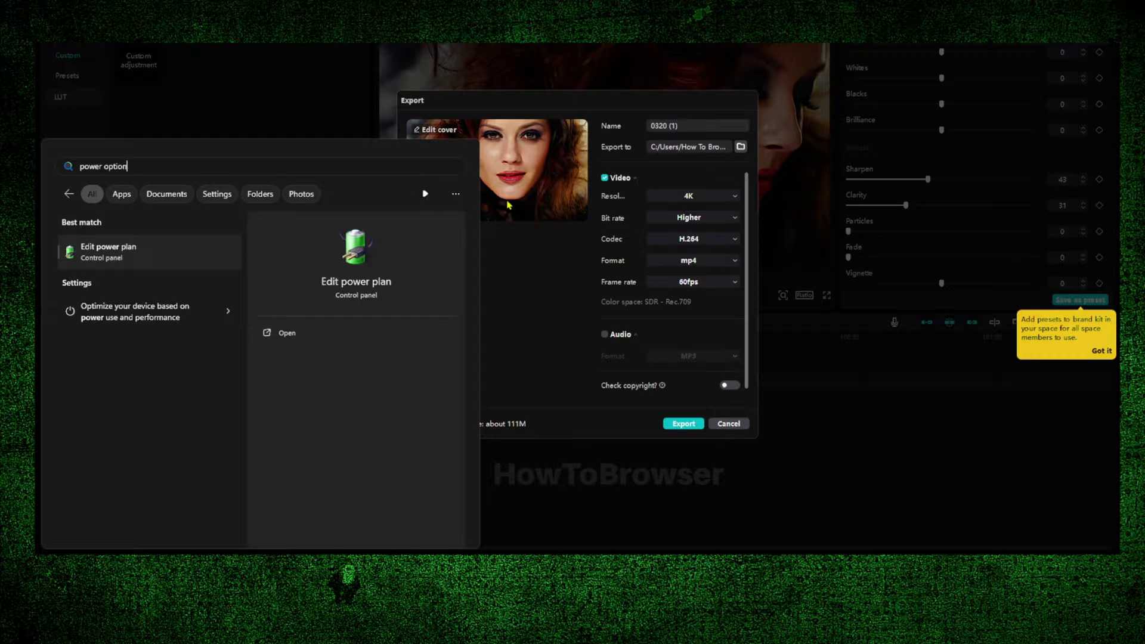
{"action": "key", "text": "Escape"}
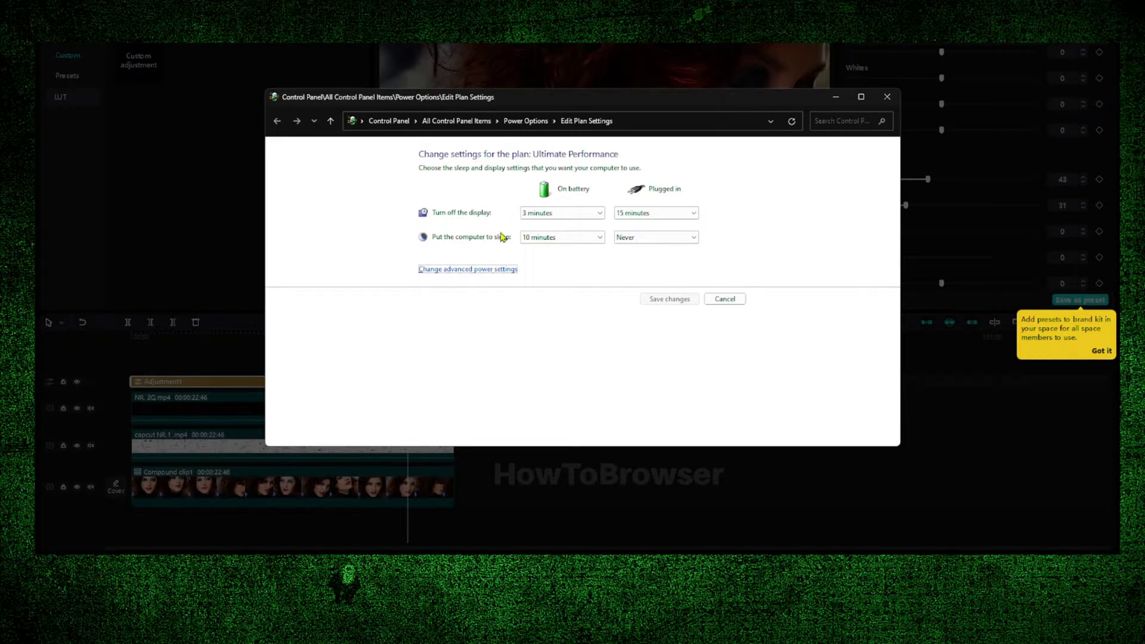
{"action": "left_click", "coordinate": [477, 270]}
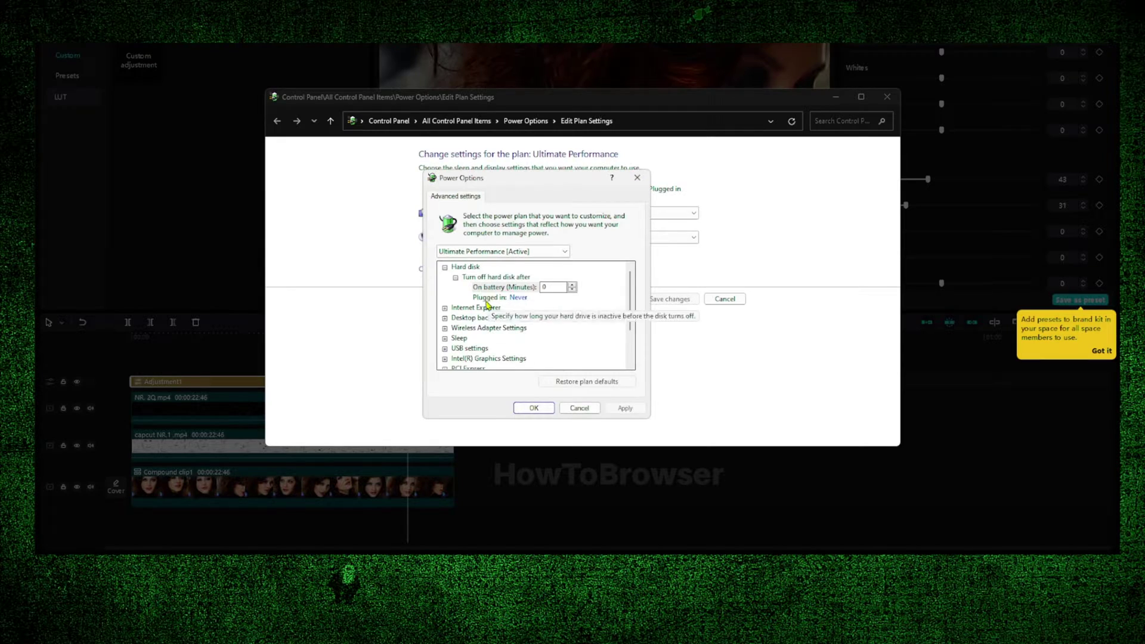
{"action": "scroll", "coordinate": [471, 310], "scroll_direction": "down", "scroll_amount": 2}
{"action": "left_click", "coordinate": [444, 328]}
{"action": "left_click", "coordinate": [455, 338]}
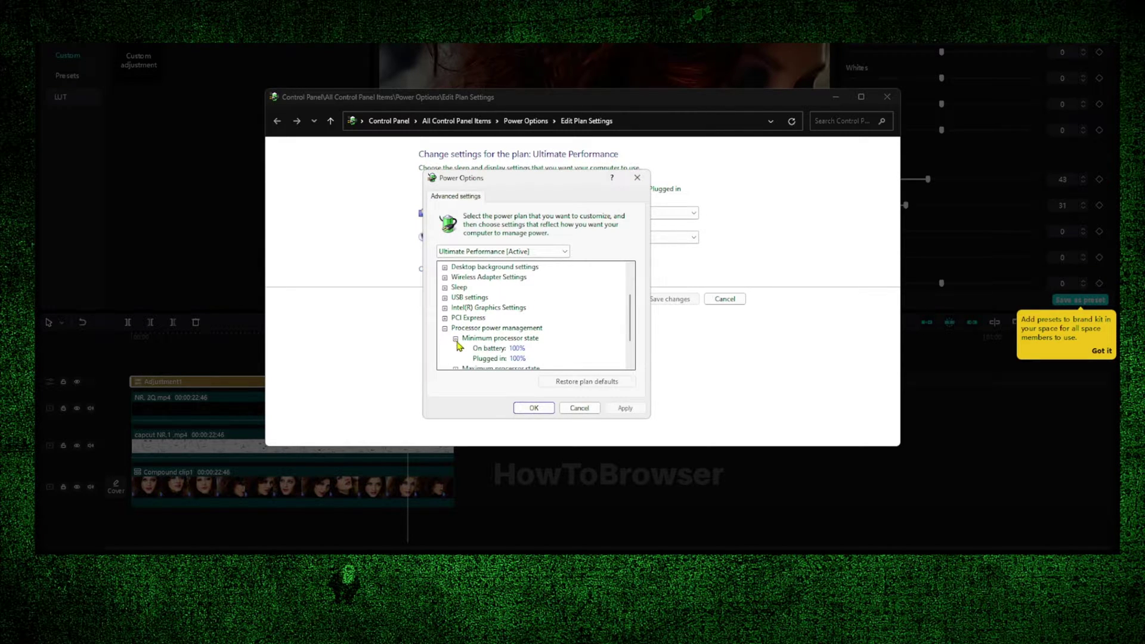
{"action": "scroll", "coordinate": [494, 346], "scroll_direction": "down", "scroll_amount": 2}
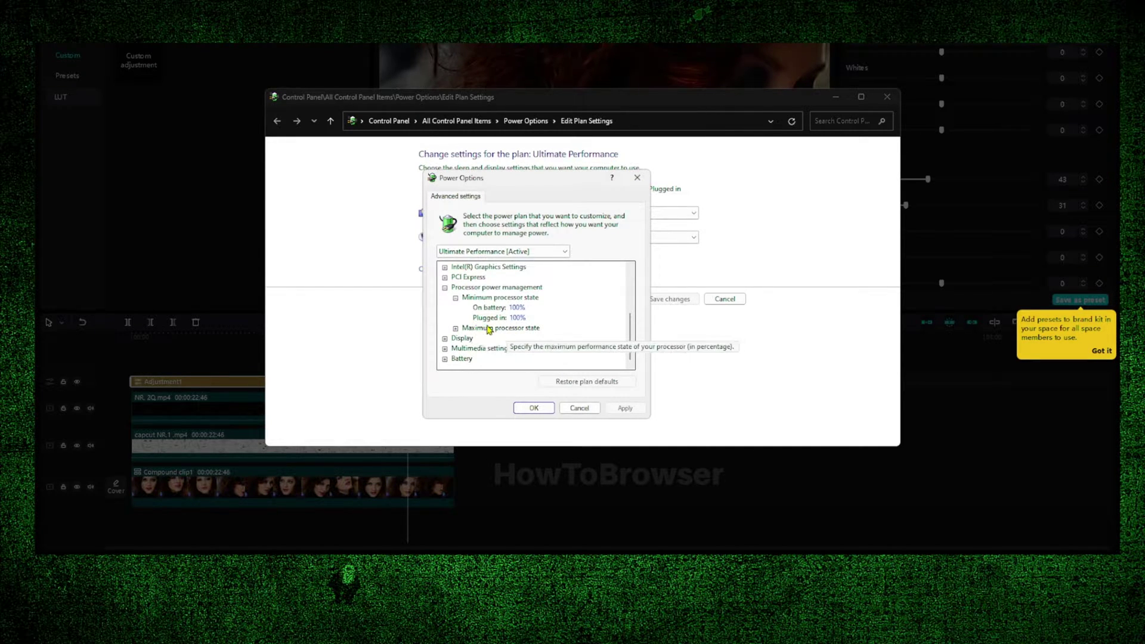